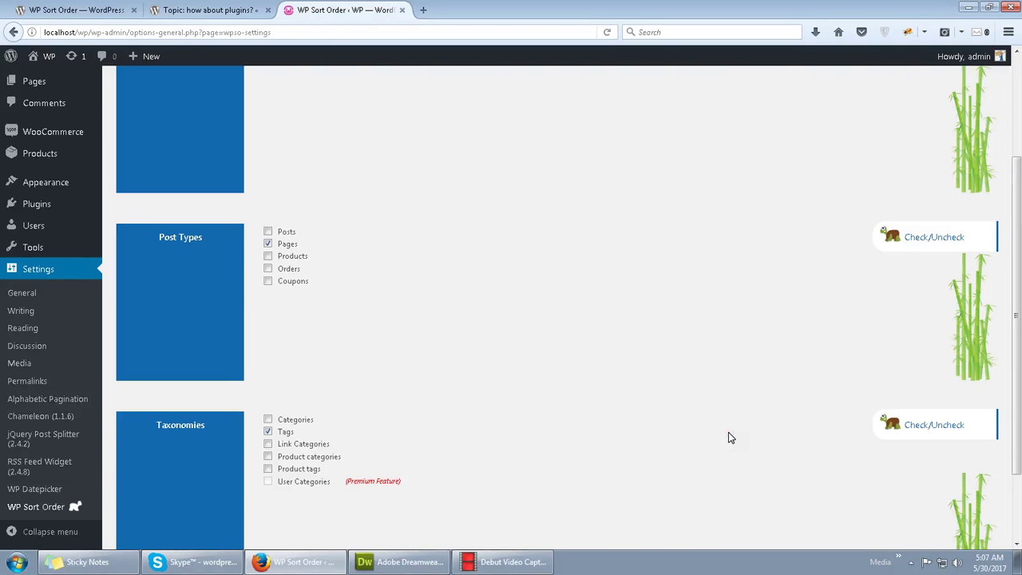
Glance over the forum topic and the WP Sort Order plugin page.
scroll(728, 432, "up", 3)
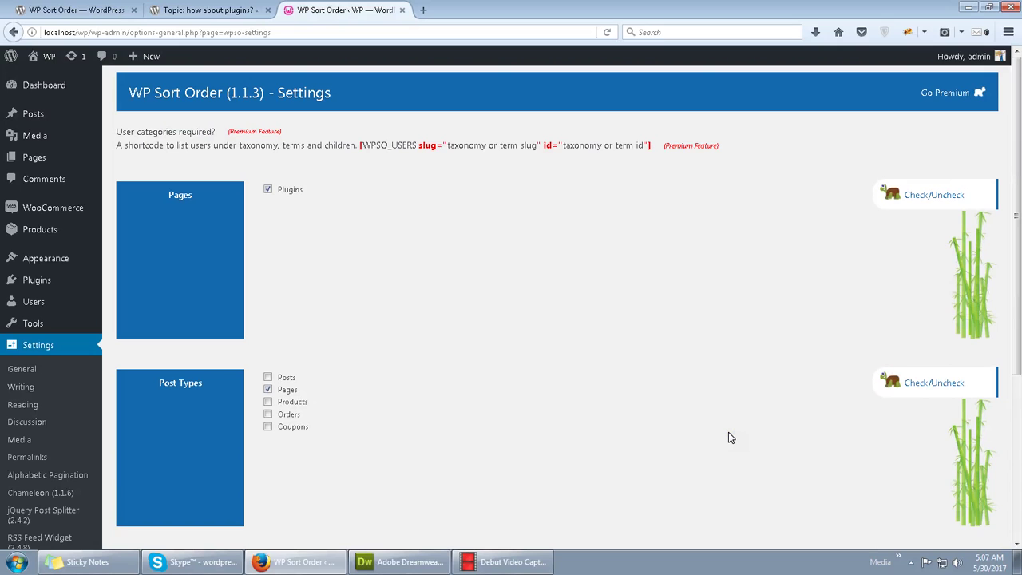
scroll(728, 438, "down", 2)
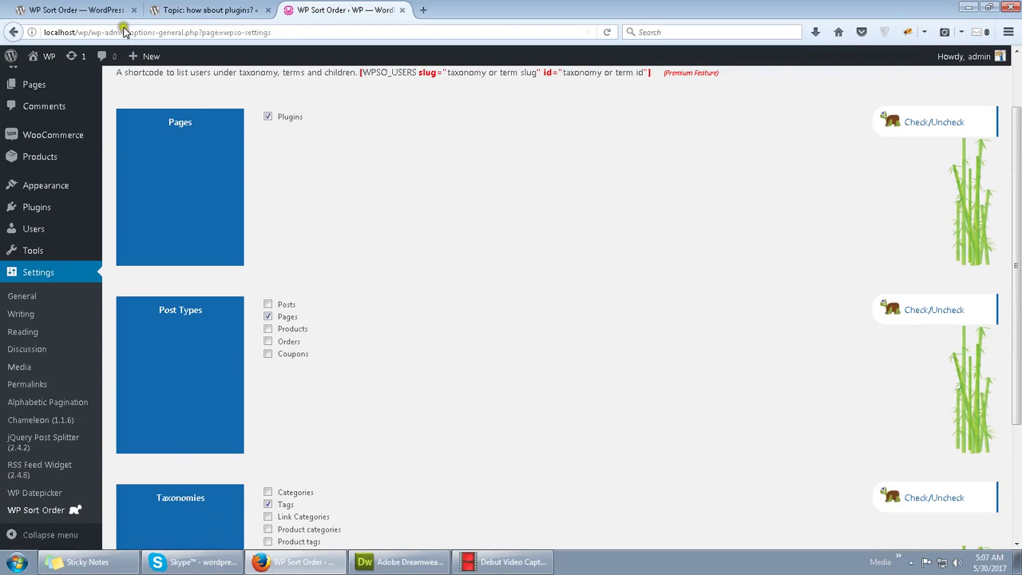
left_click(210, 10)
left_click(104, 7)
scroll(647, 357, "down", 1)
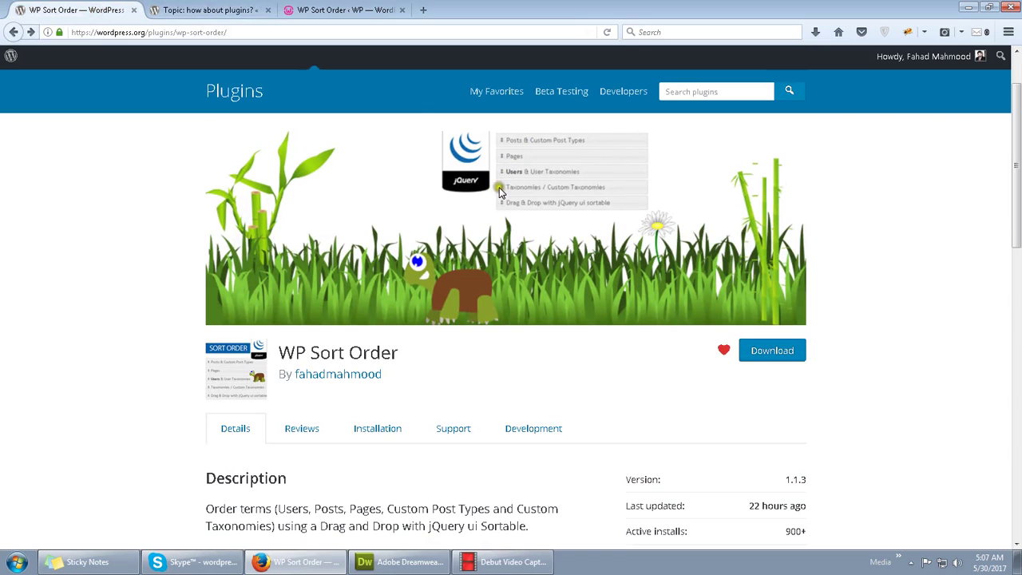
Enable sorting for Pages under Post Types and Tags under Taxonomies.
left_click(284, 11)
left_click(287, 316)
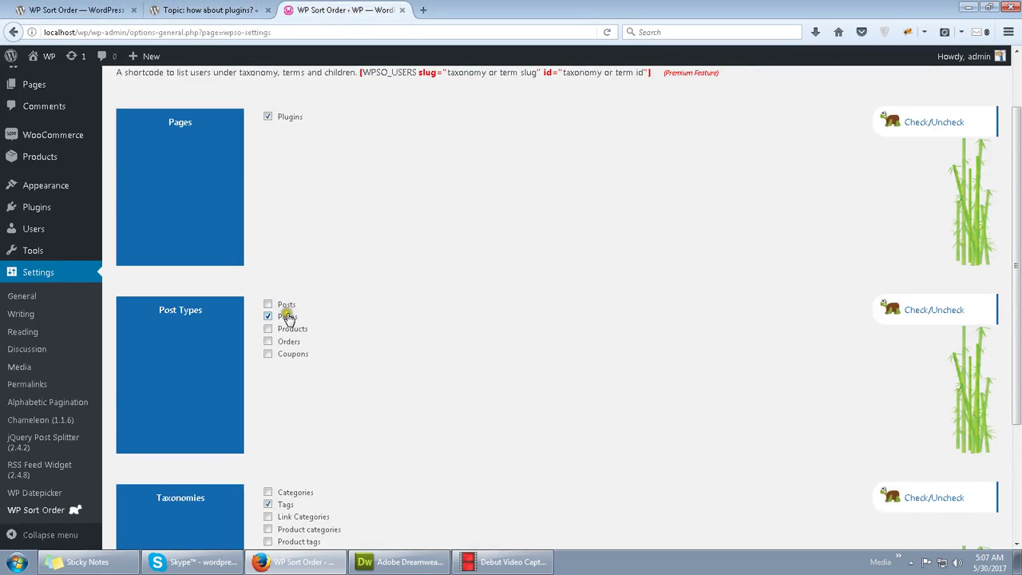
left_click(268, 316)
left_click(281, 311)
left_click(267, 317)
scroll(266, 372, "down", 3)
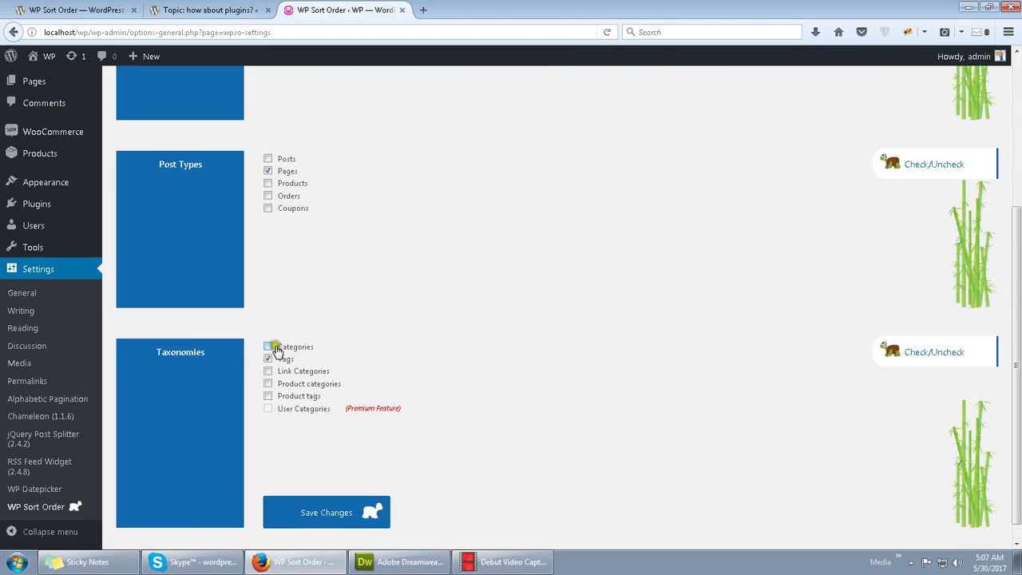
left_click(267, 359)
left_click(267, 360)
Review the settings page, highlighting the WPSO_USERS shortcode and the Pages heading.
scroll(352, 421, "up", 2)
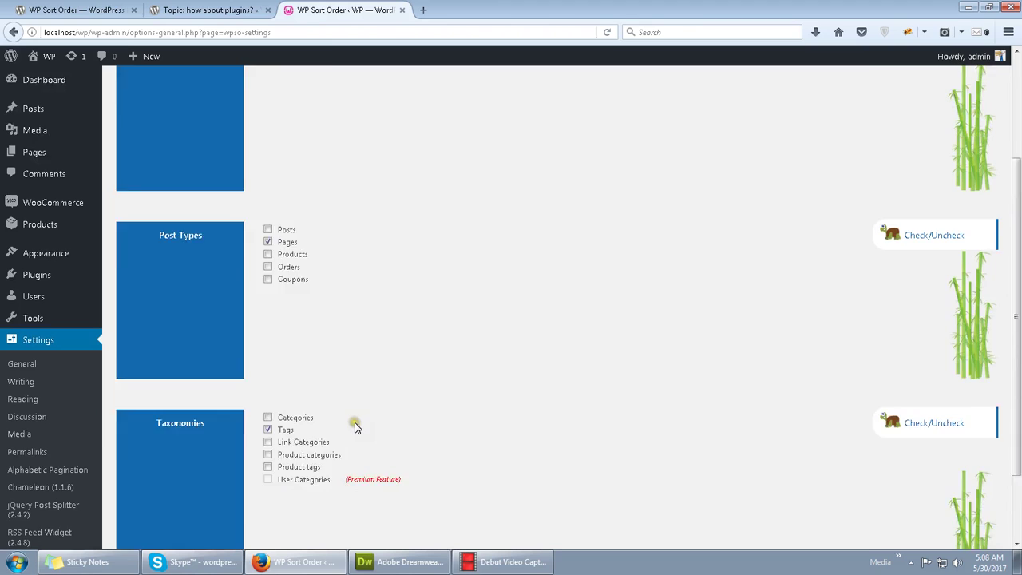
scroll(355, 423, "up", 3)
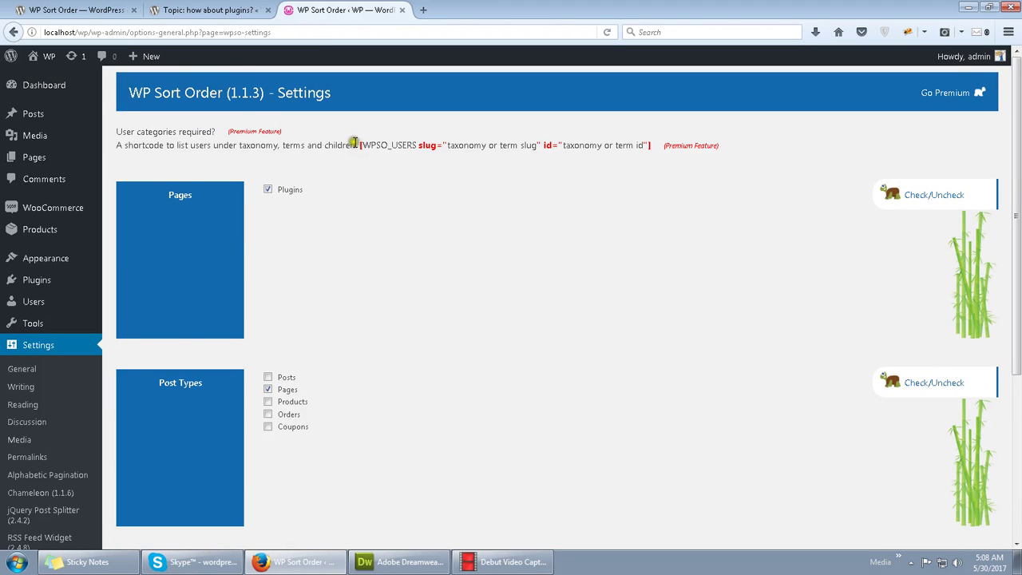
left_click_drag(360, 144, 652, 149)
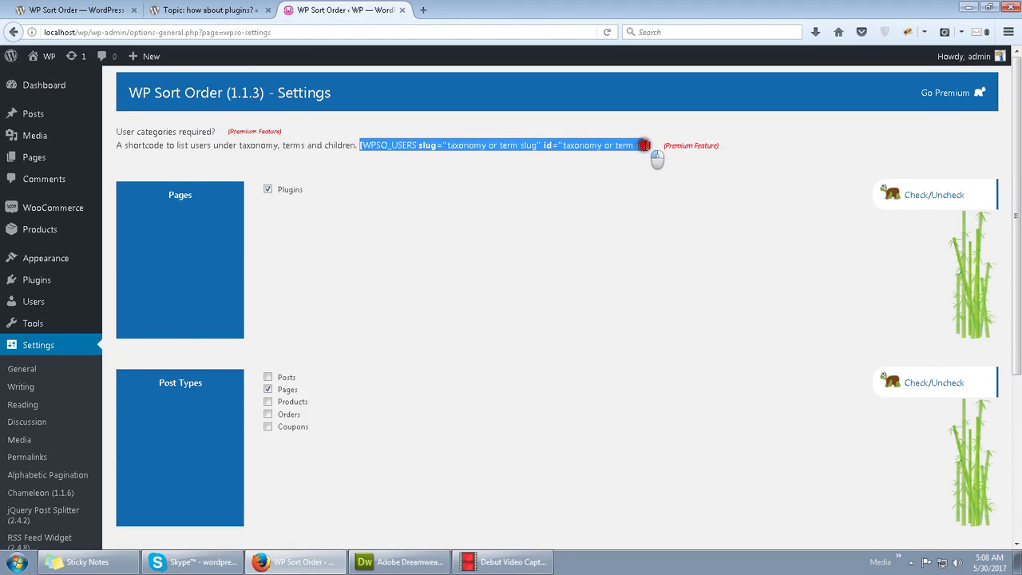
scroll(192, 295, "down", 3)
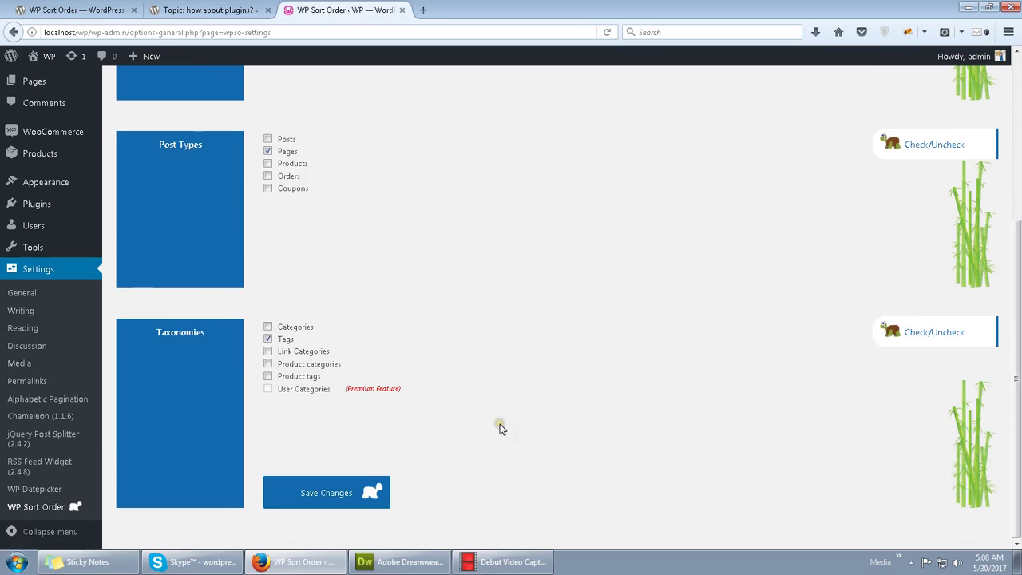
scroll(356, 427, "up", 3)
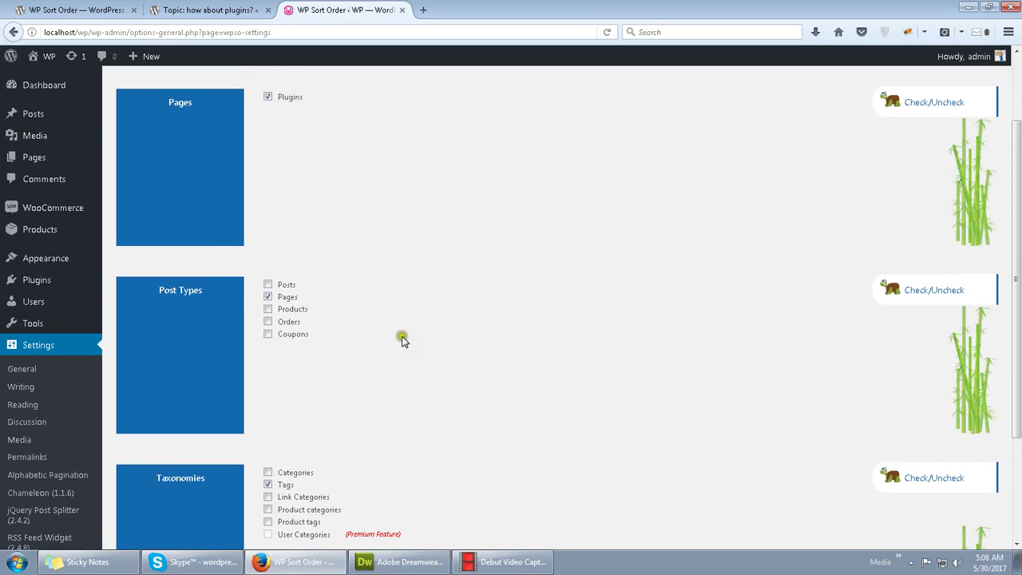
scroll(285, 355, "down", 3)
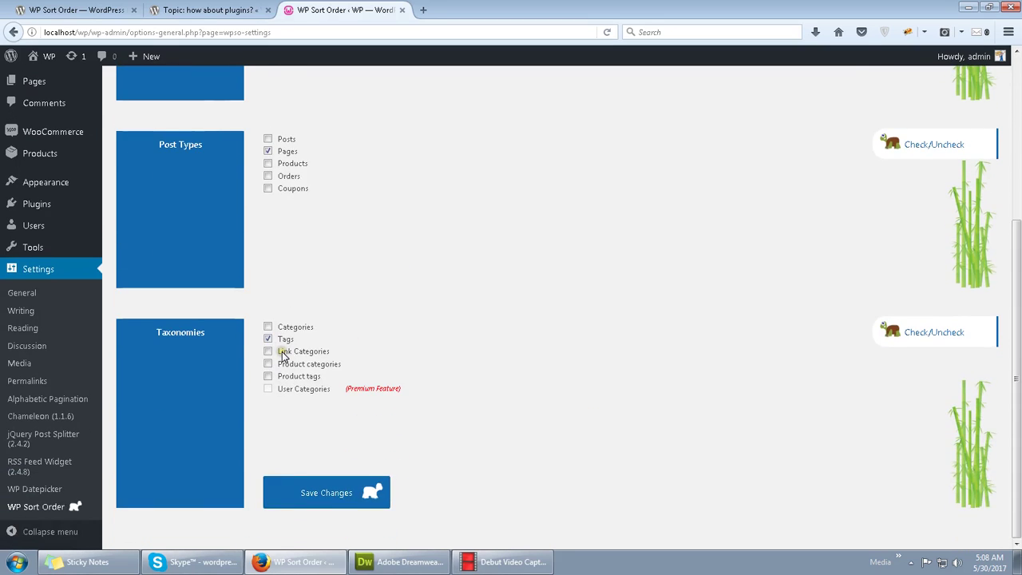
scroll(231, 320, "up", 5)
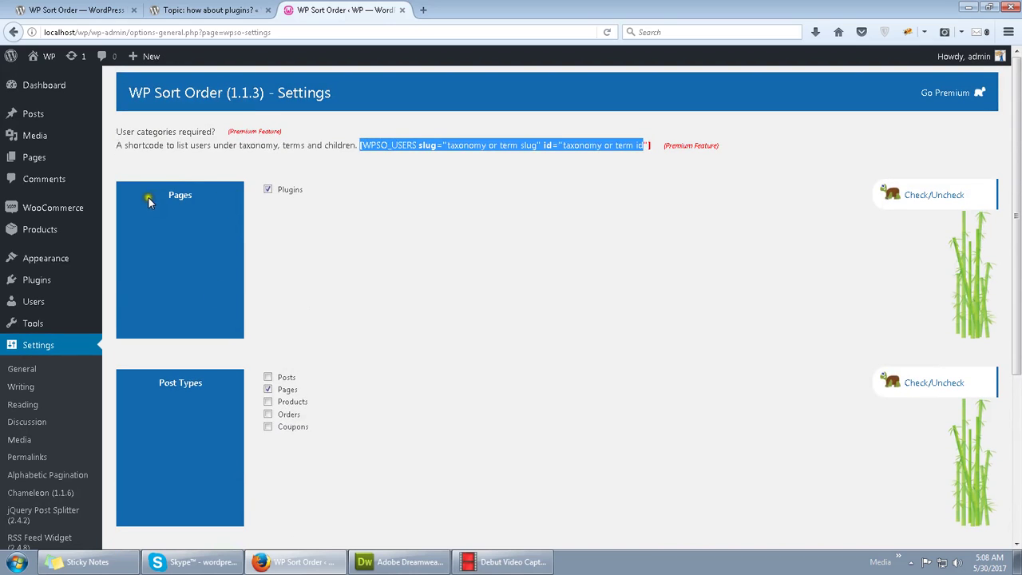
left_click_drag(148, 200, 209, 198)
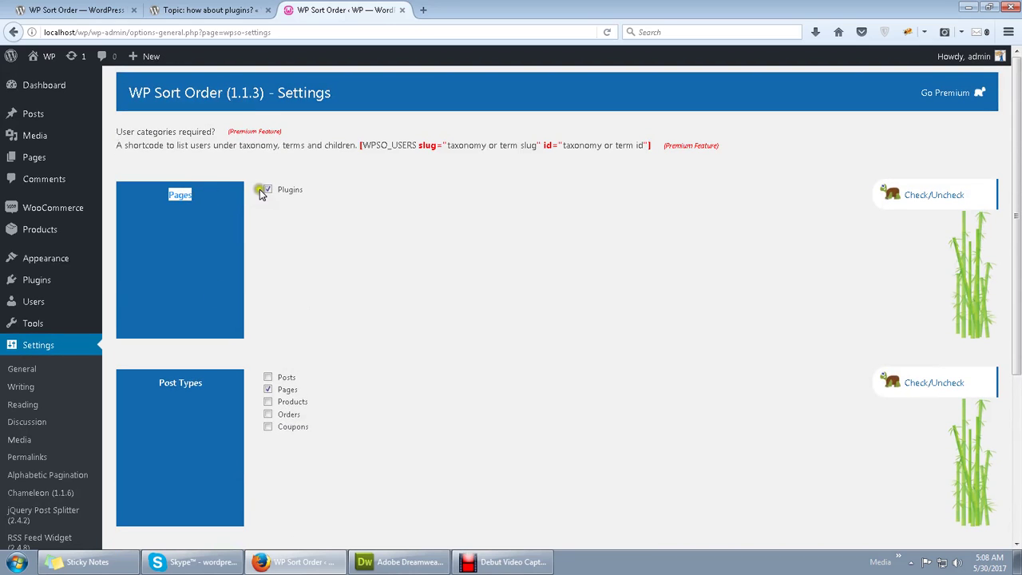
left_click(212, 199)
Read through the 'how about plugins?' thread replies, then move to the WP Sort Order plugin listing.
left_click(210, 10)
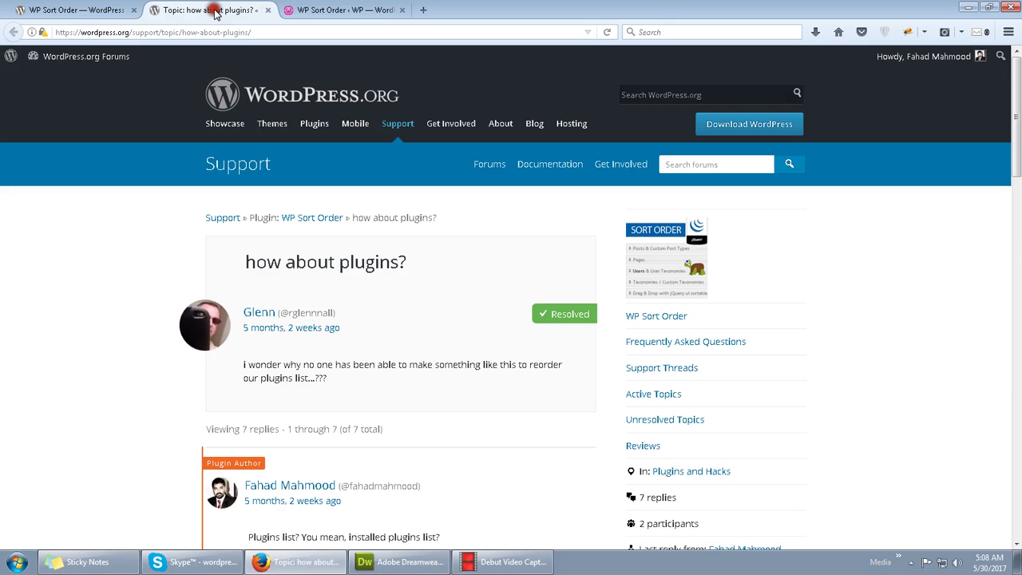
scroll(591, 336, "down", 3)
scroll(577, 337, "down", 3)
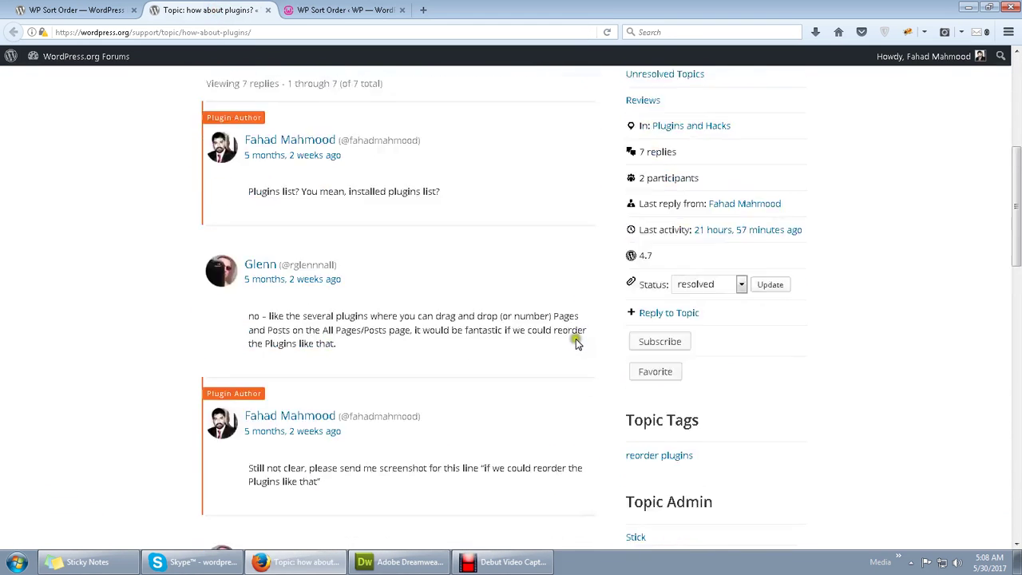
scroll(577, 337, "up", 3)
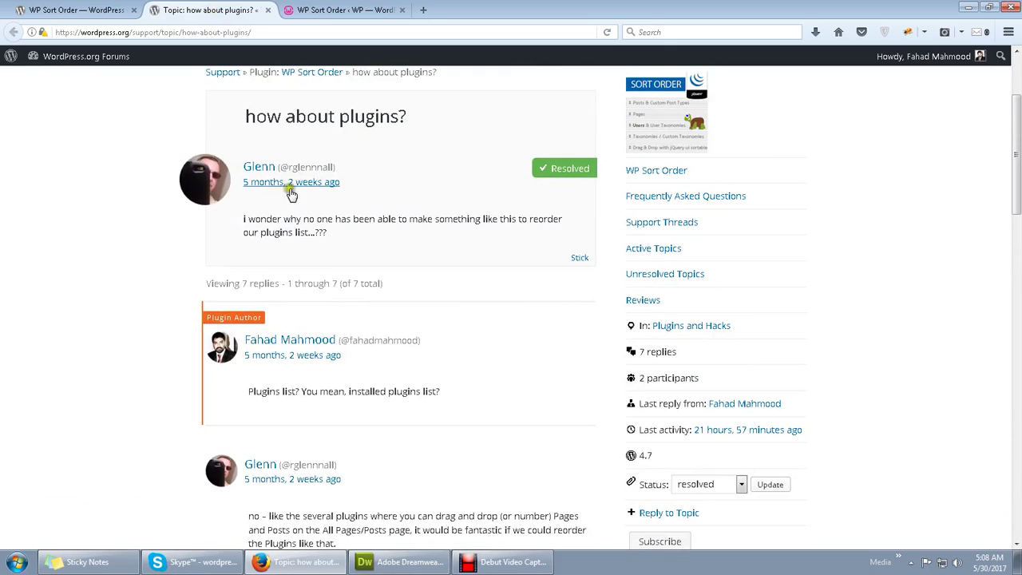
mouse_move(400, 224)
left_click(266, 211)
left_click(361, 225)
scroll(289, 250, "down", 2)
scroll(289, 250, "down", 3)
scroll(289, 251, "down", 3)
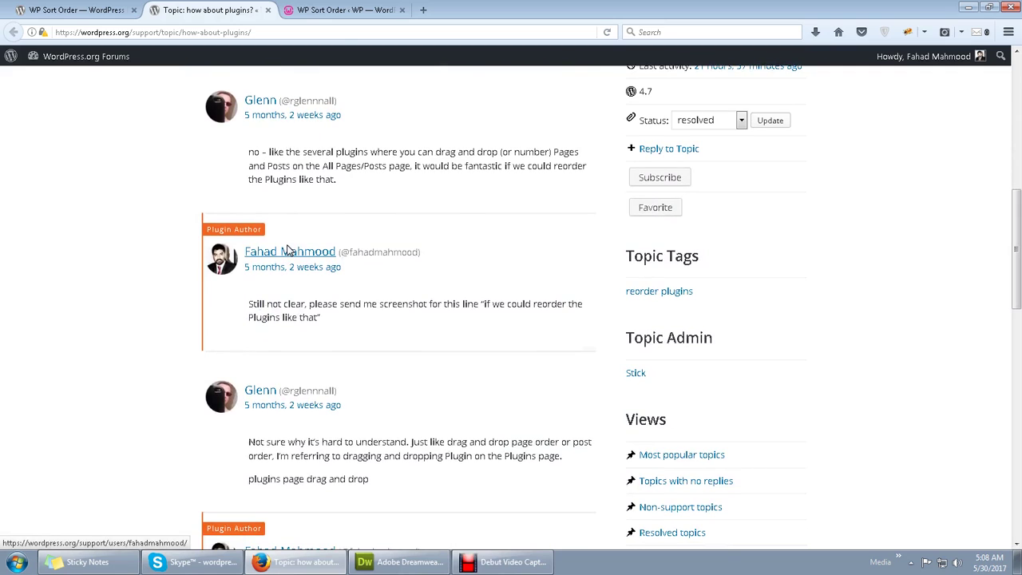
key("ctrl+shift+Tab")
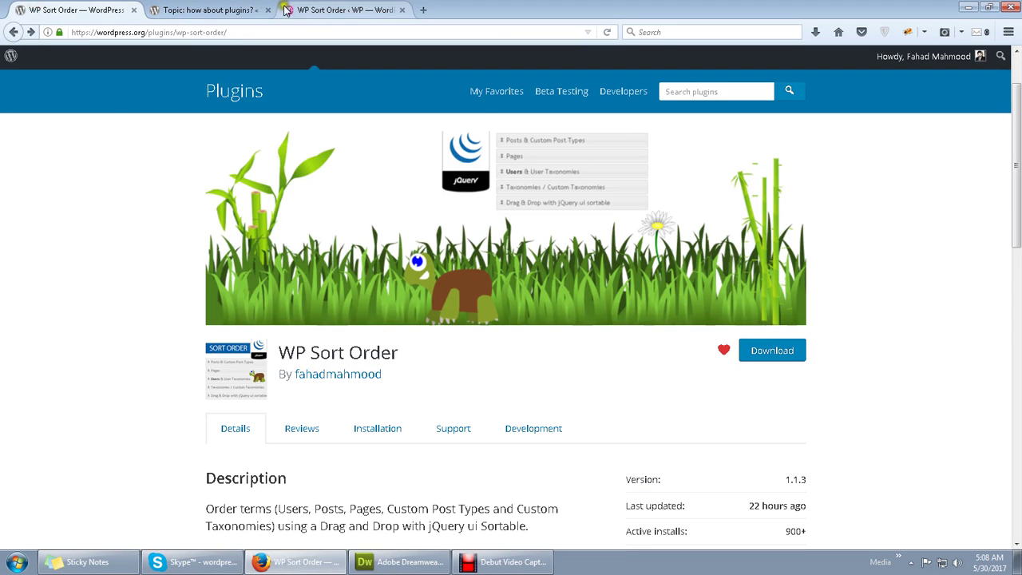
Scroll through the WP Sort Order settings page.
left_click(285, 9)
scroll(28, 433, "down", 3)
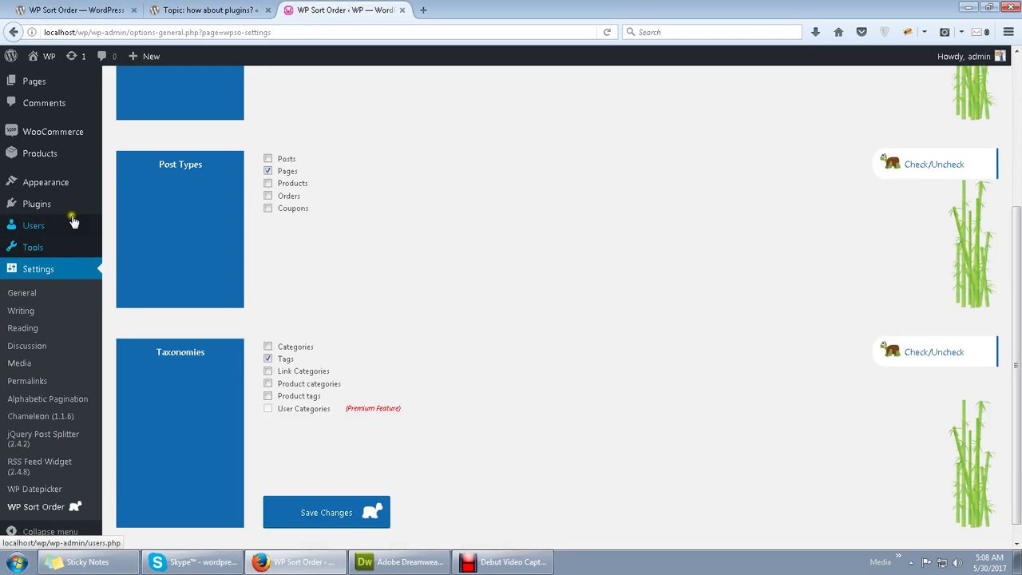
mouse_move(37, 279)
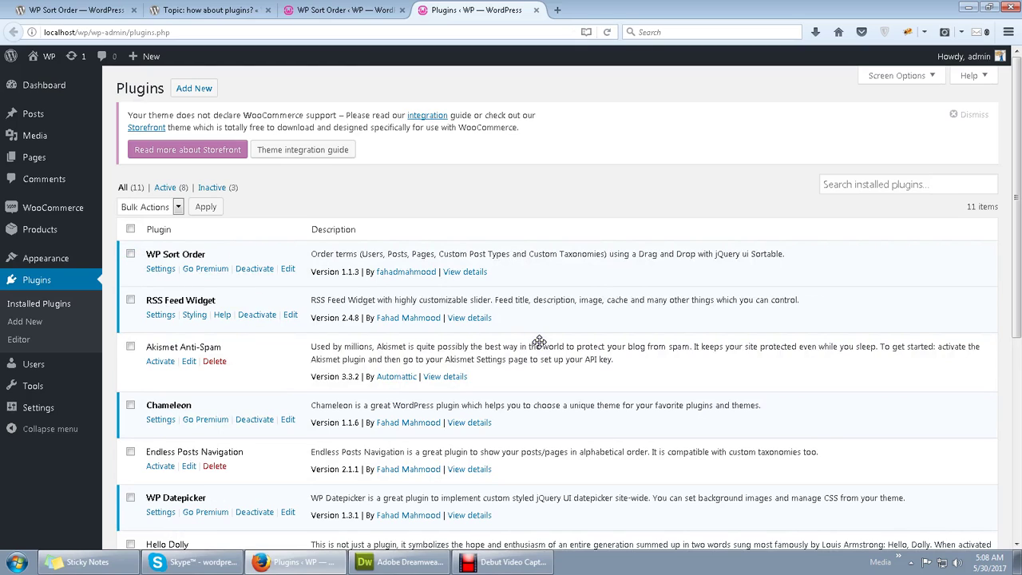
scroll(538, 342, "down", 5)
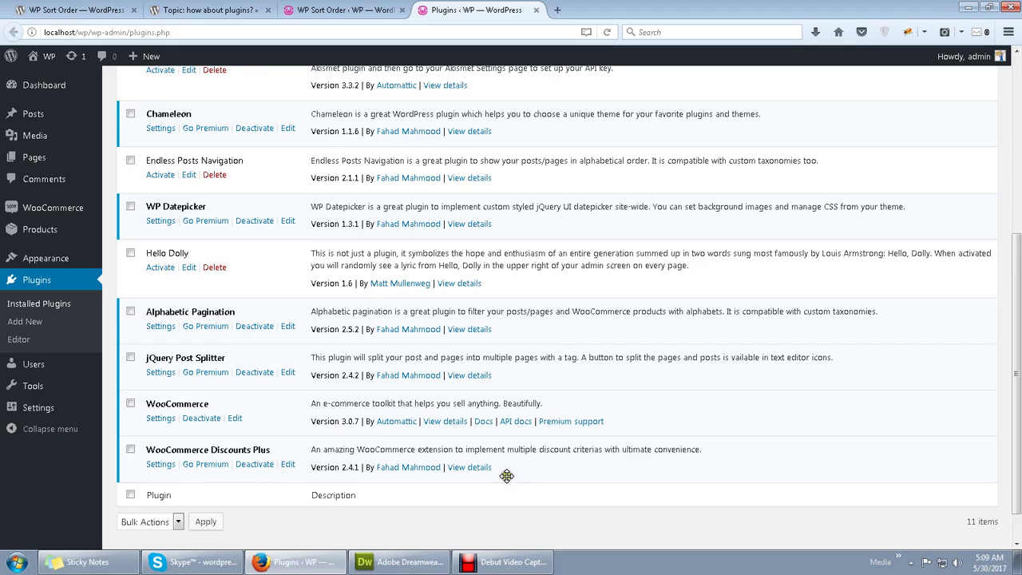
left_click(382, 488)
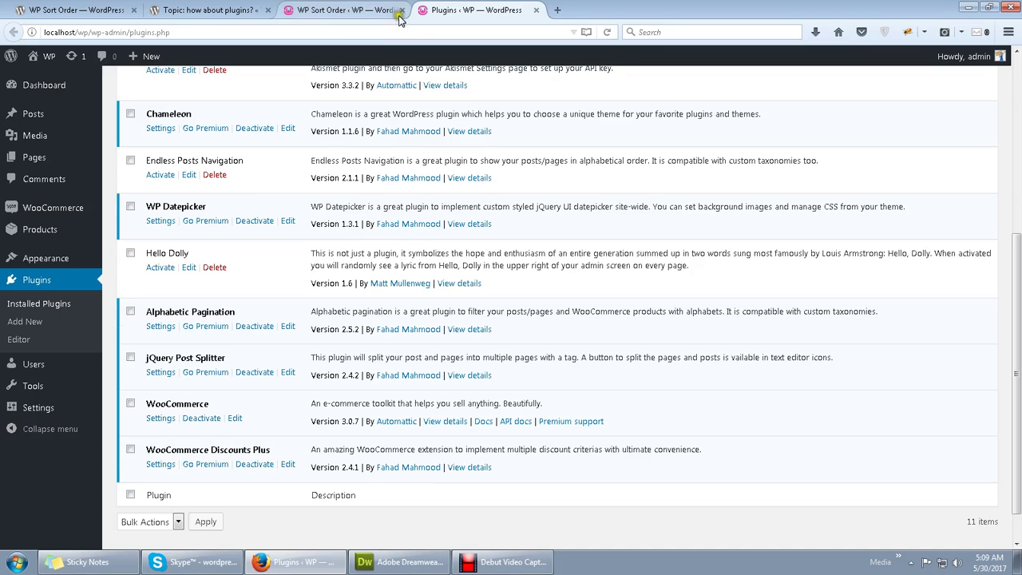
left_click(340, 10)
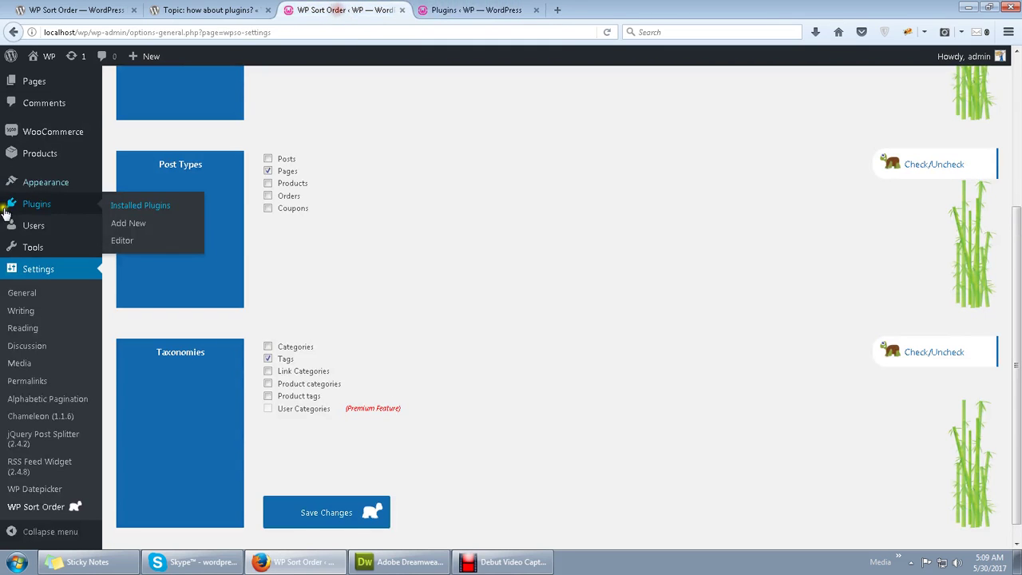
scroll(423, 257, "up", 5)
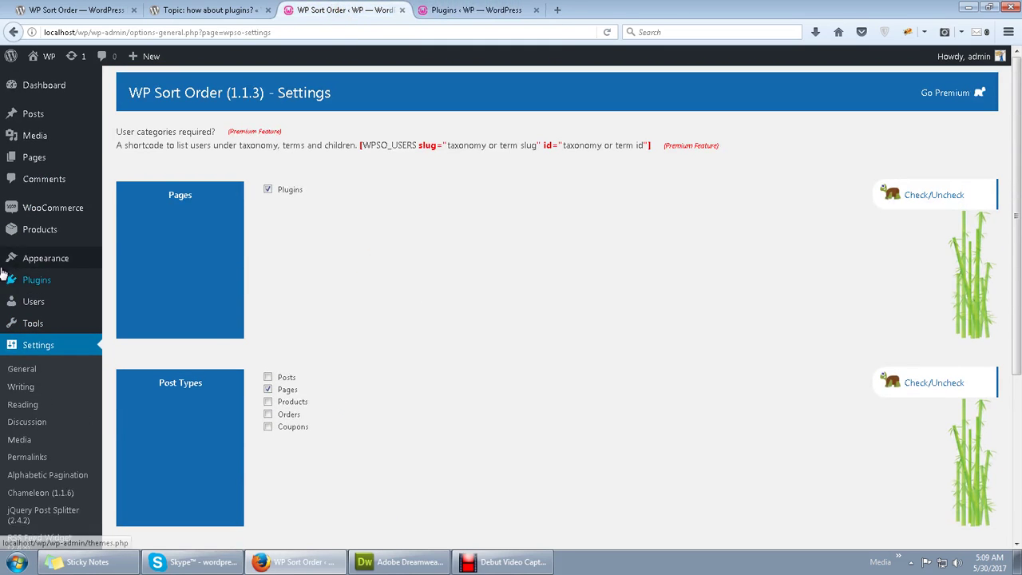
Check the installed plugins list, then highlight version 1.1.3 in the WP Sort Order header.
left_click(471, 11)
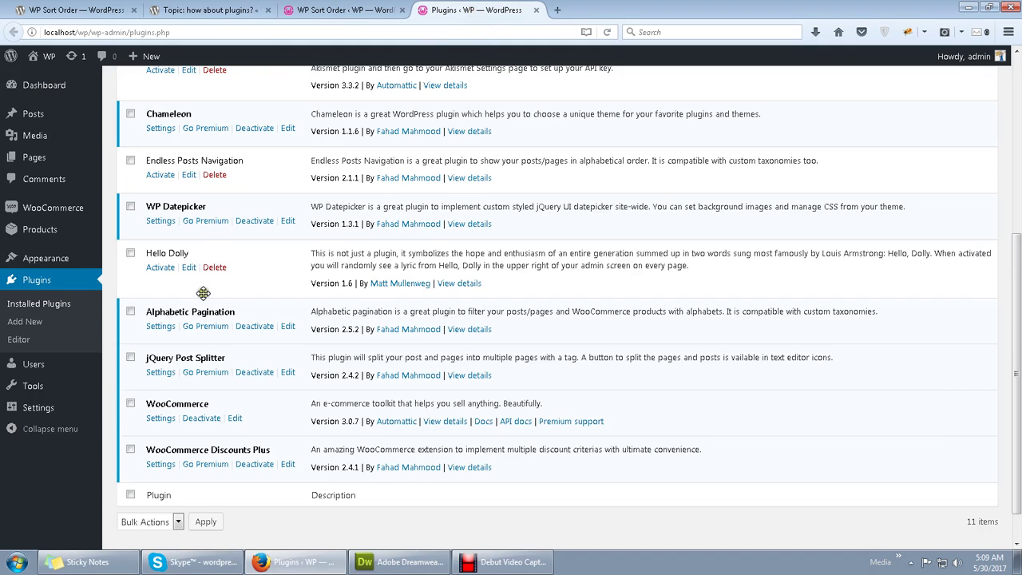
scroll(204, 300, "up", 3)
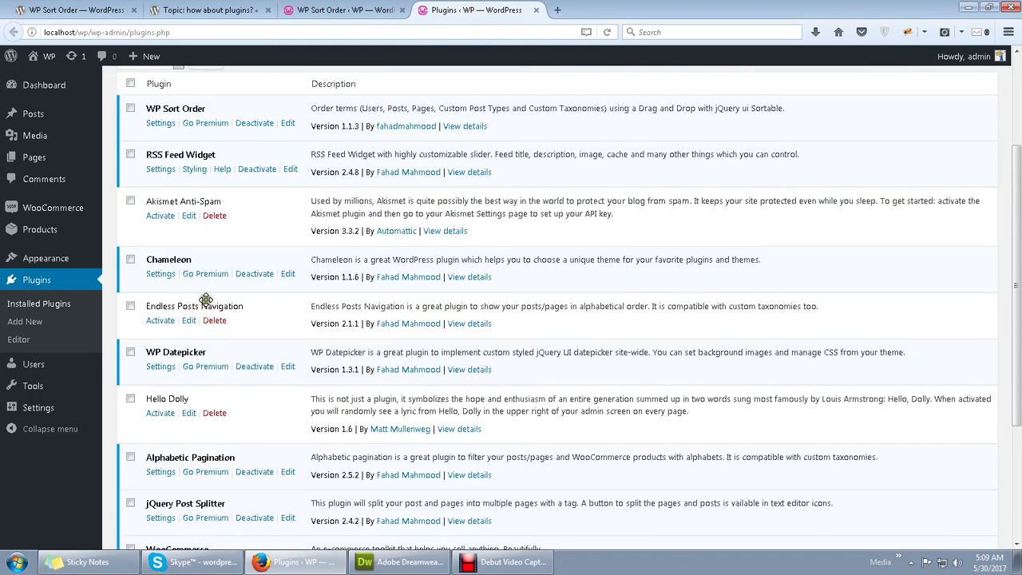
scroll(230, 268, "up", 1)
scroll(230, 268, "up", 2)
left_click(367, 9)
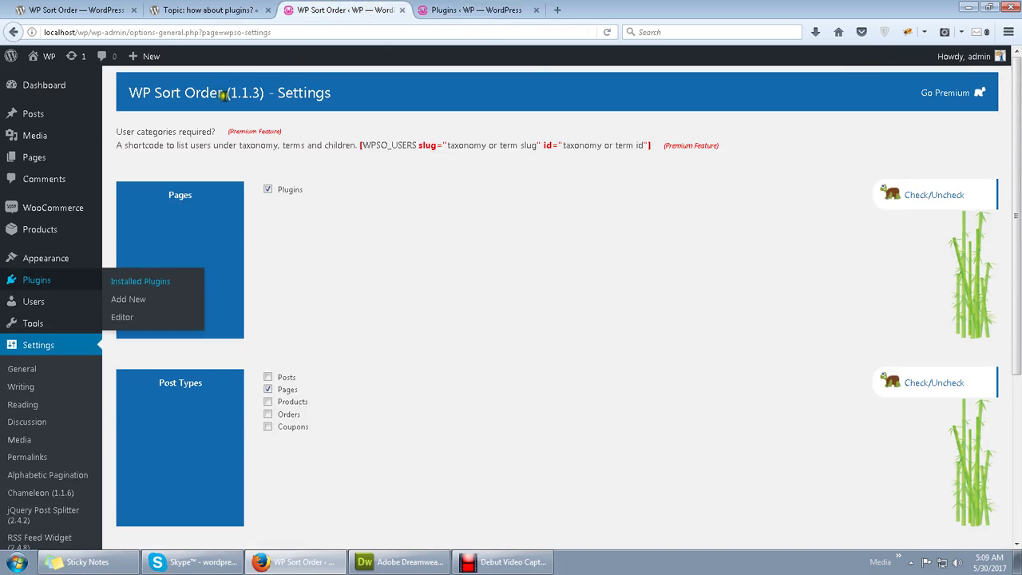
left_click_drag(232, 94, 260, 93)
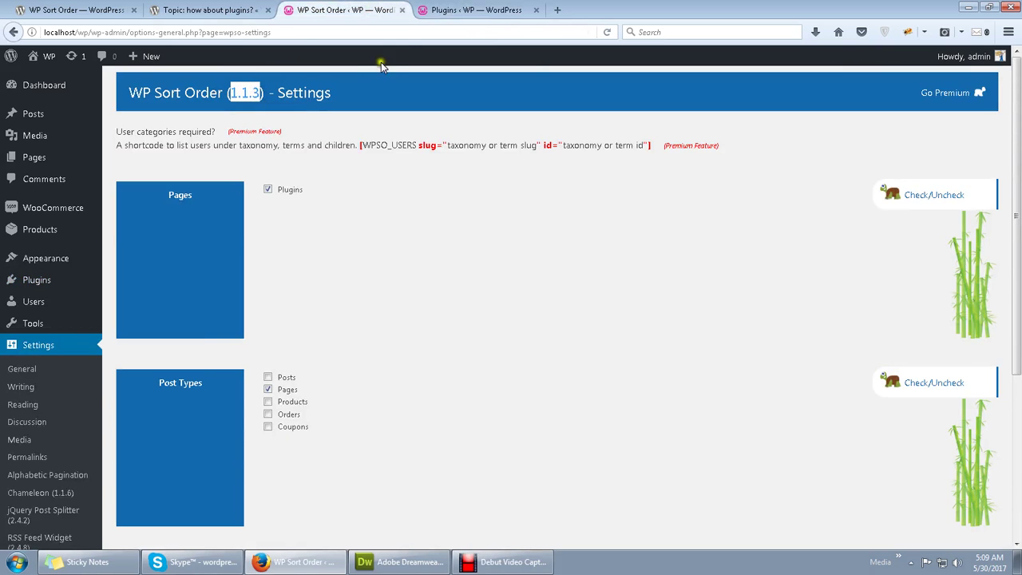
Highlight the forum reply announcing plugin sorting in 1.1.3, then close that topic.
left_click(202, 14)
scroll(403, 405, "down", 3)
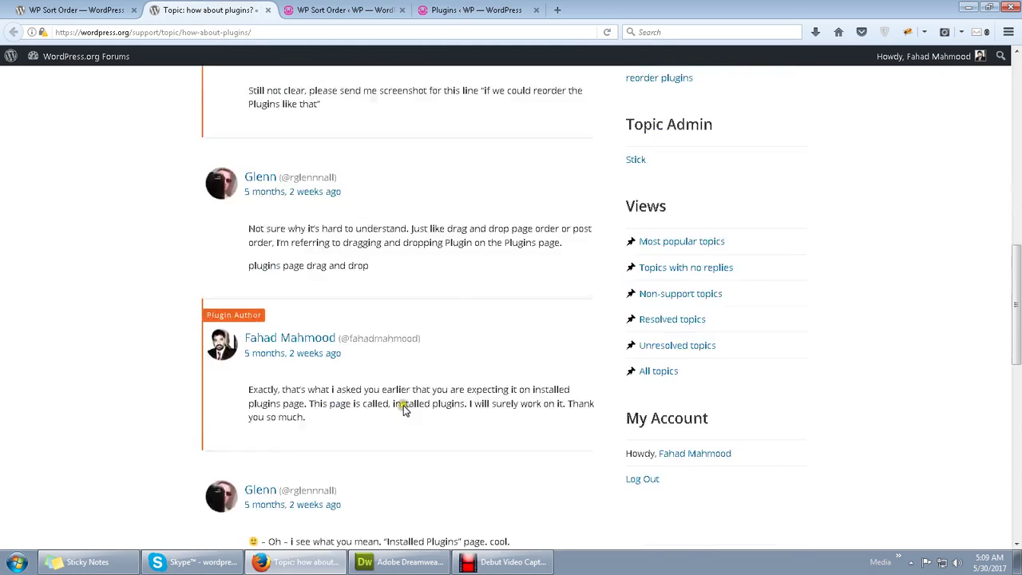
scroll(392, 401, "down", 5)
left_click_drag(244, 290, 586, 292)
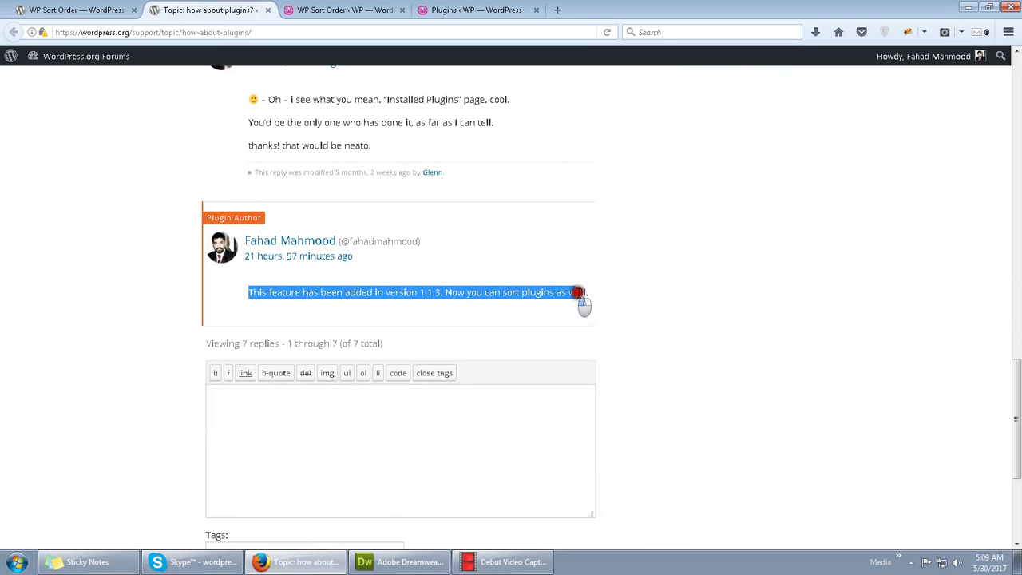
middle_click(211, 8)
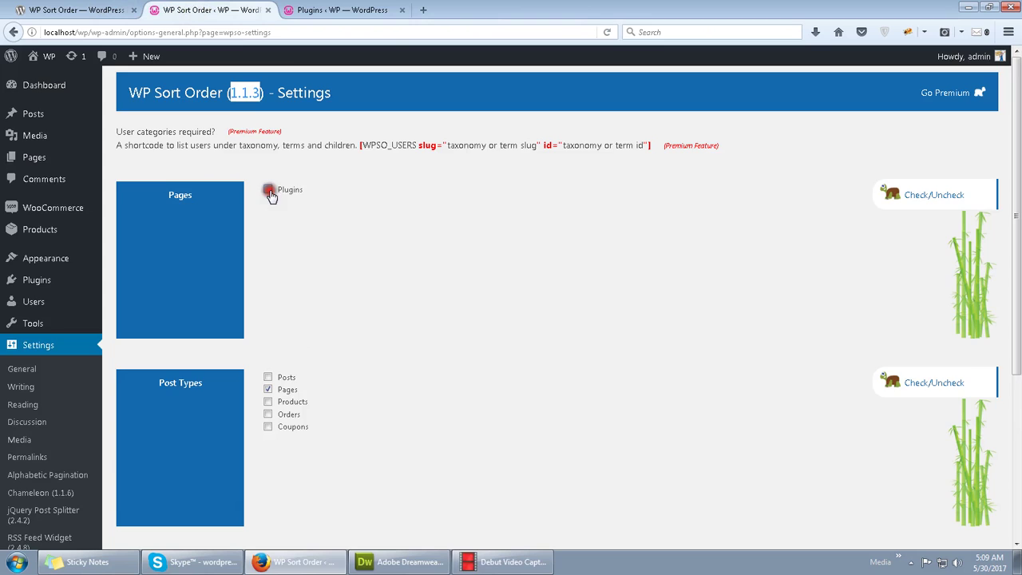
Tick Posts under Post Types and save the WP Sort Order settings.
scroll(296, 359, "down", 5)
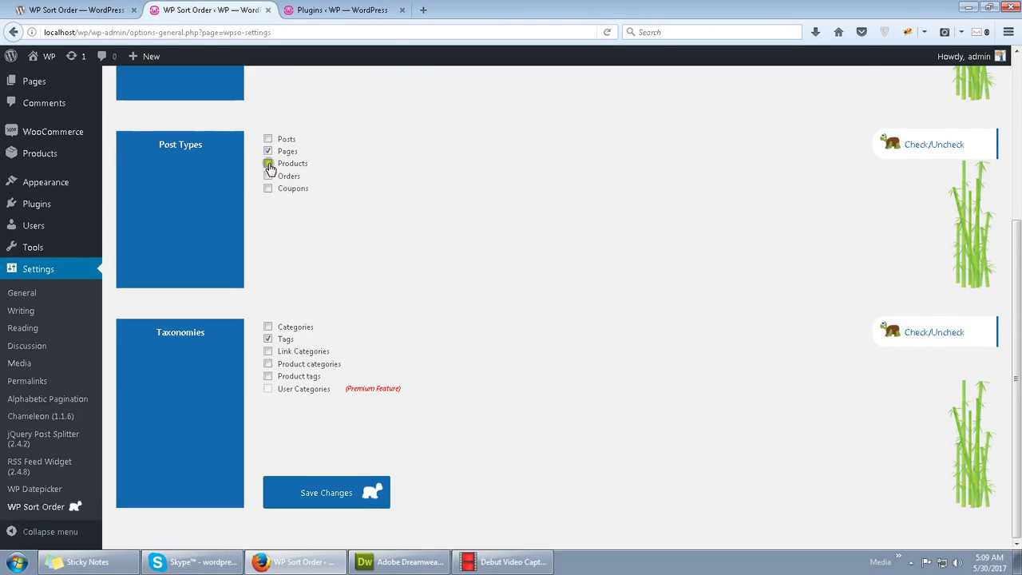
left_click(268, 139)
left_click(334, 507)
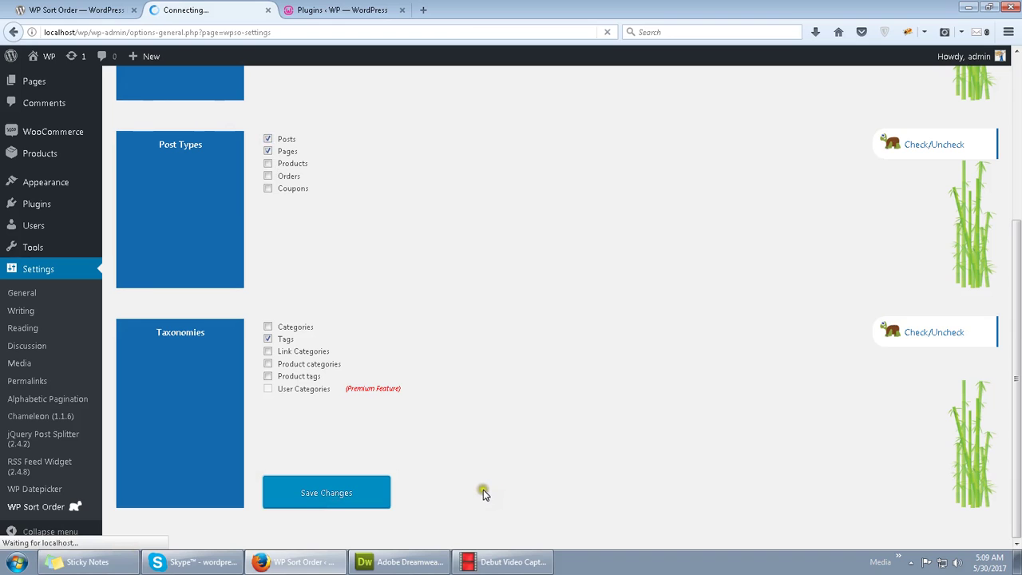
scroll(239, 367, "down", 2)
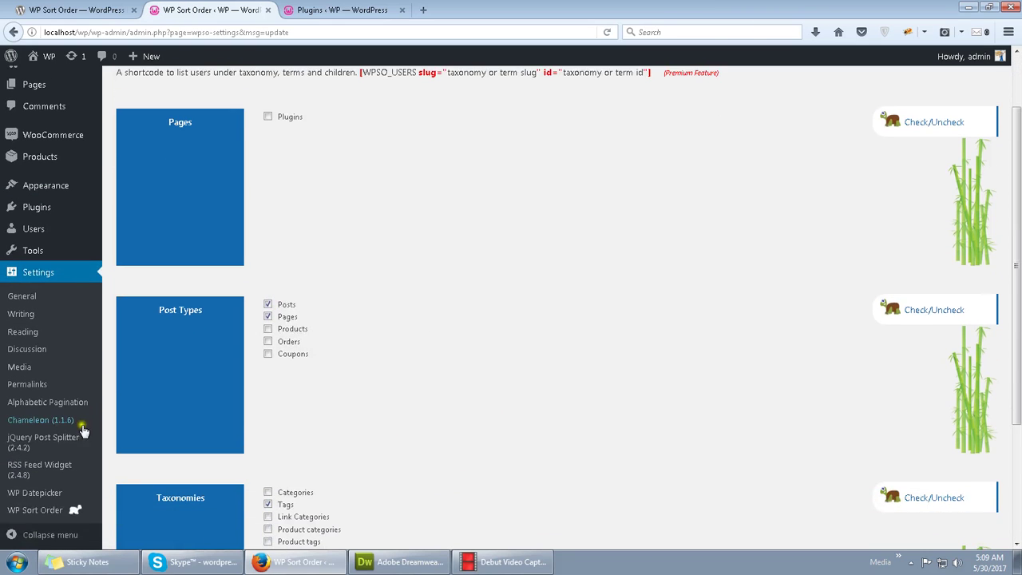
scroll(200, 484, "down", 4)
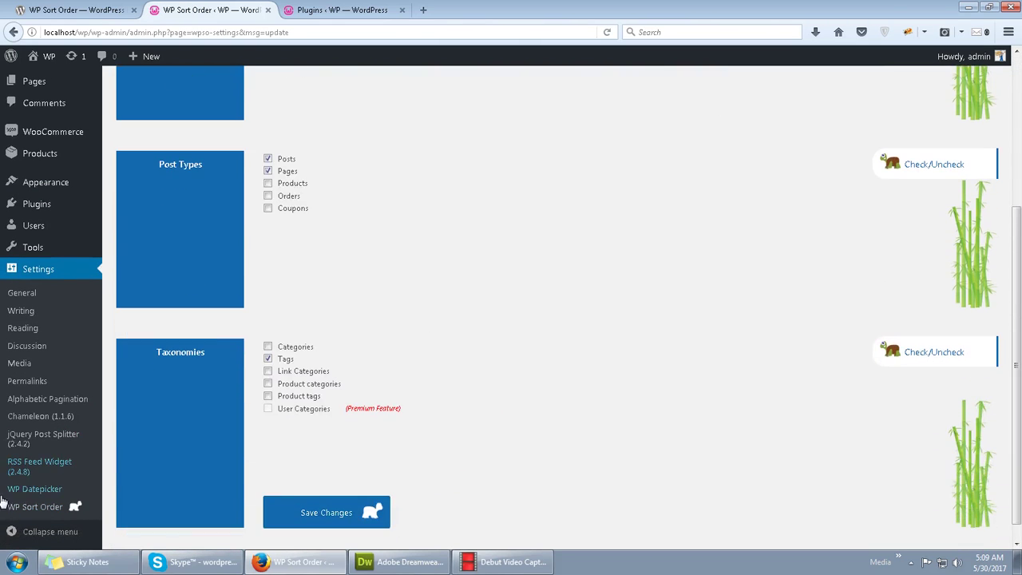
left_click(269, 160)
scroll(28, 172, "up", 5)
Open All Posts, All Pages and Products each in a new tab.
scroll(28, 172, "up", 1)
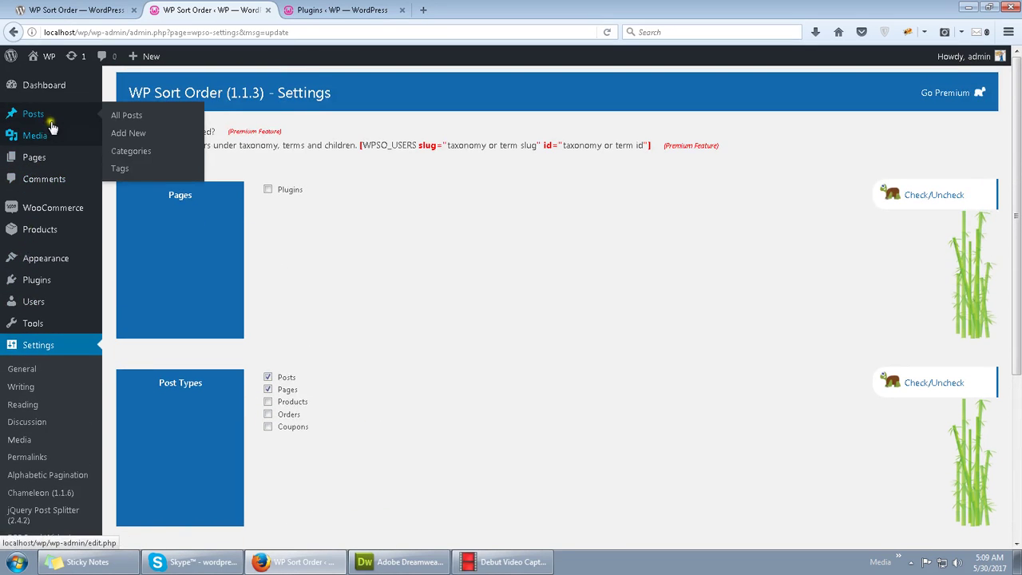
middle_click(138, 120)
mouse_move(37, 280)
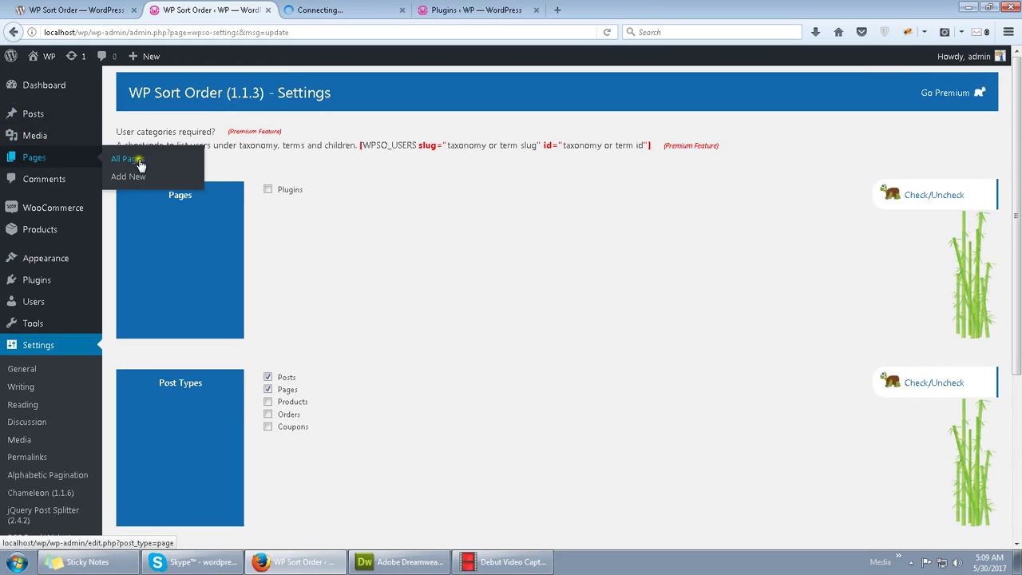
middle_click(136, 158)
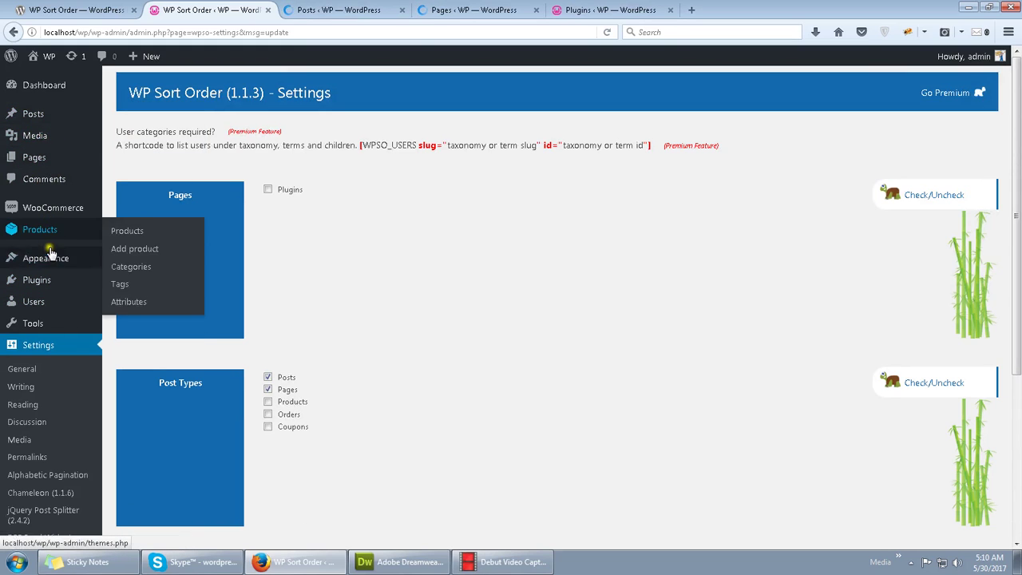
middle_click(121, 239)
Drag A Post to the top and Hello world! second, then inspect the row markup.
left_click(316, 9)
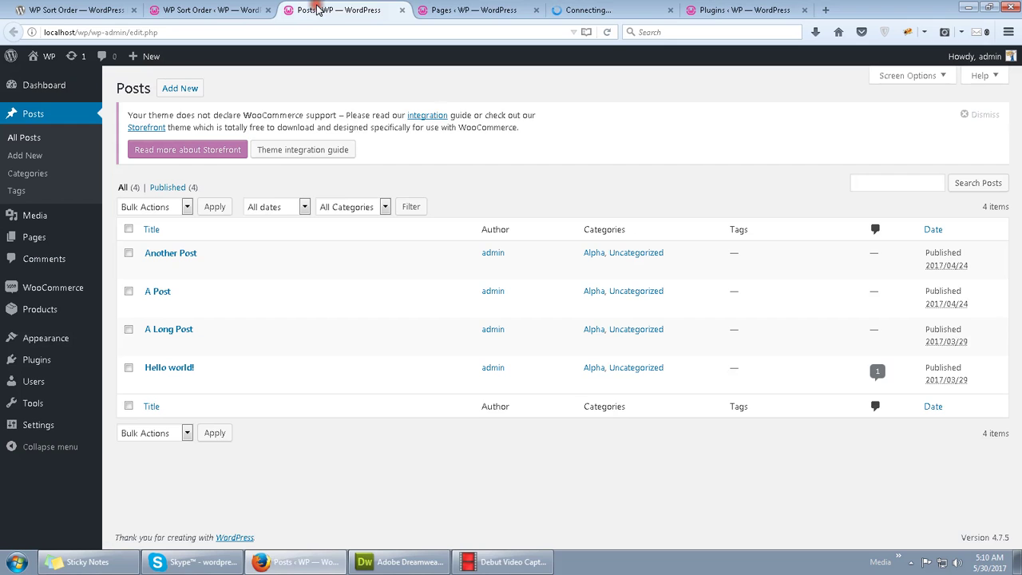
left_click_drag(331, 296, 352, 229)
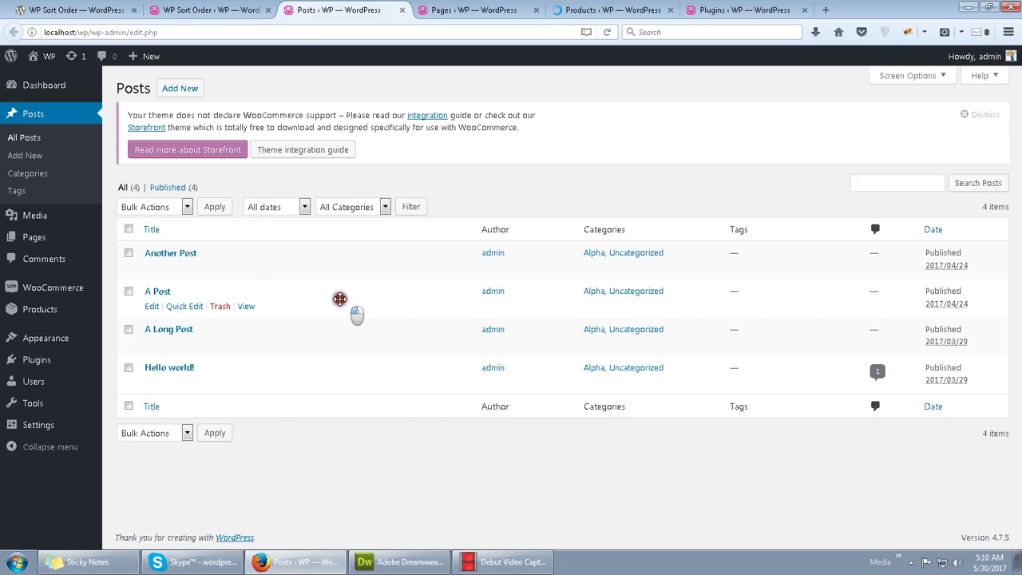
left_click_drag(337, 359, 352, 279)
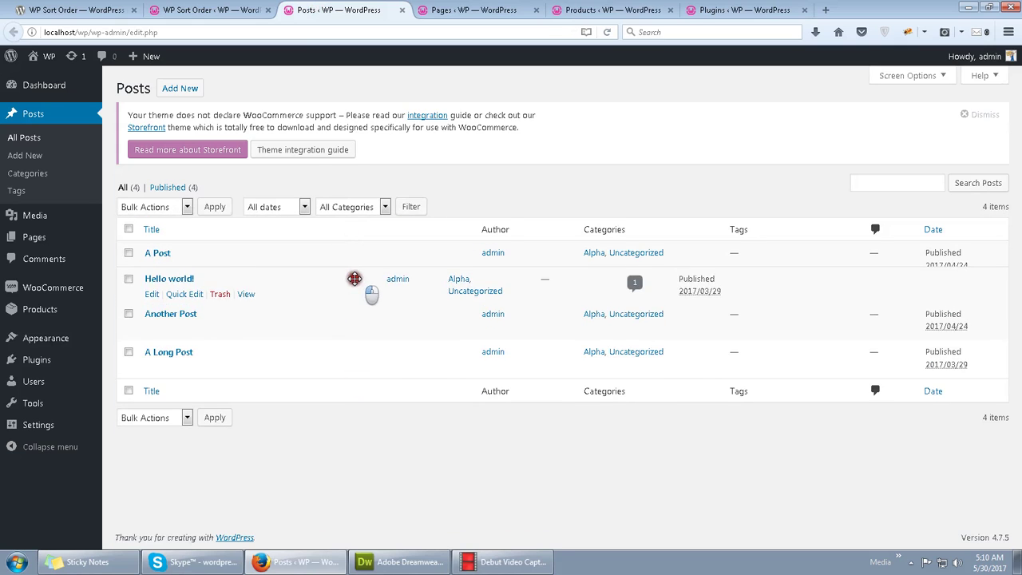
right_click(133, 294)
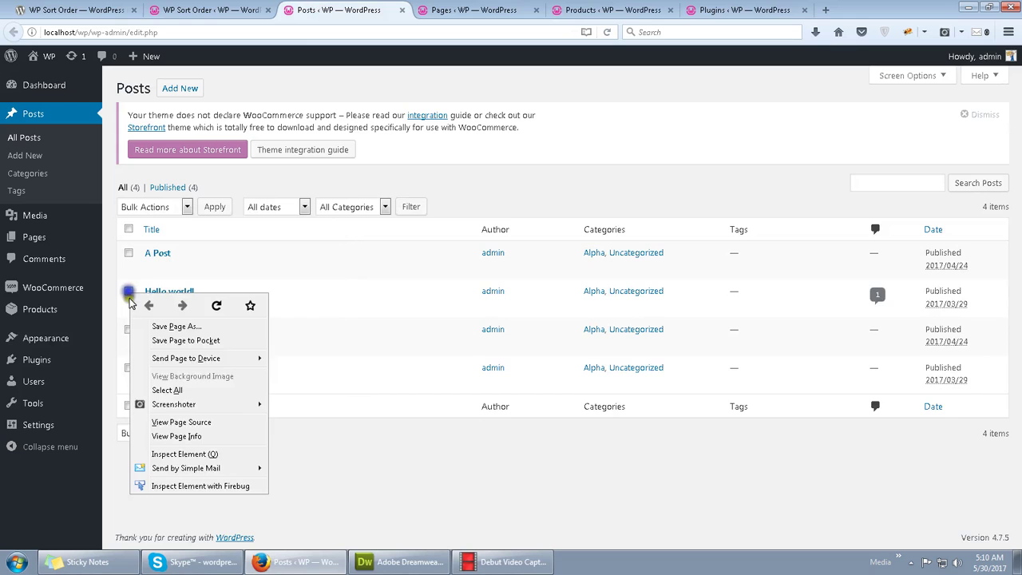
left_click(209, 487)
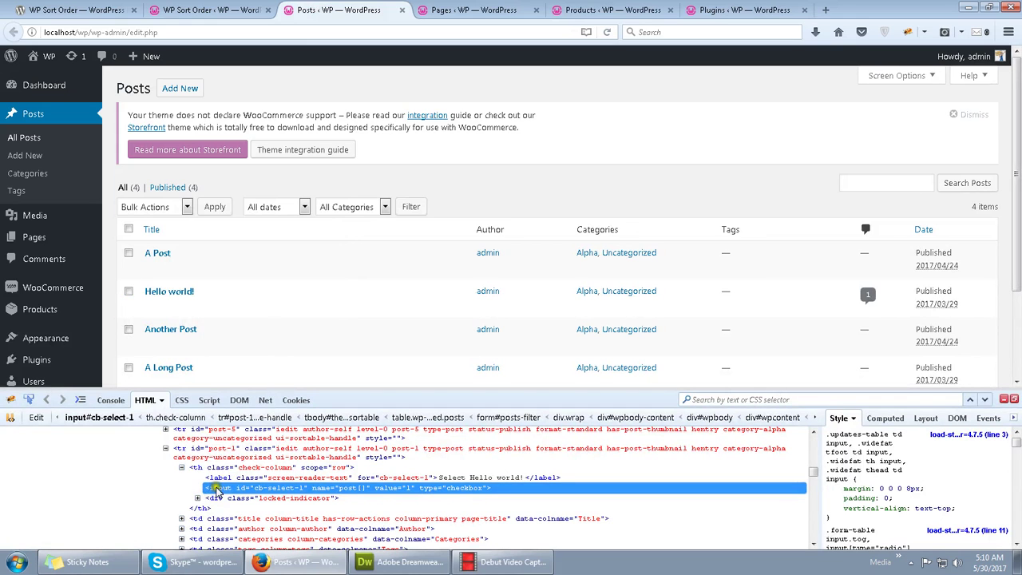
left_click(166, 449)
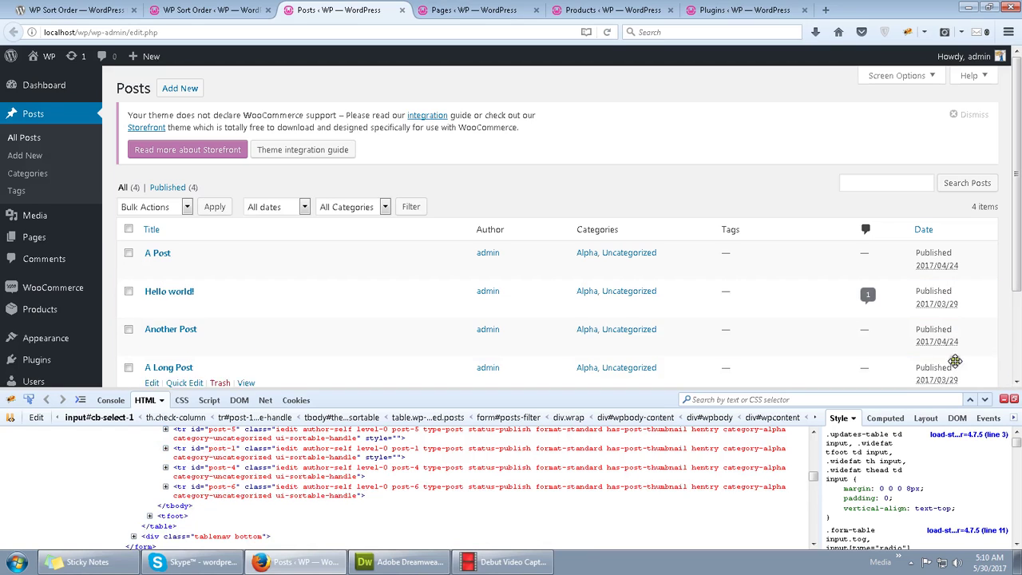
left_click(1014, 398)
Inspect the Checkout row markup, then drag Pagination and WPDP just below Checkout.
left_click(474, 9)
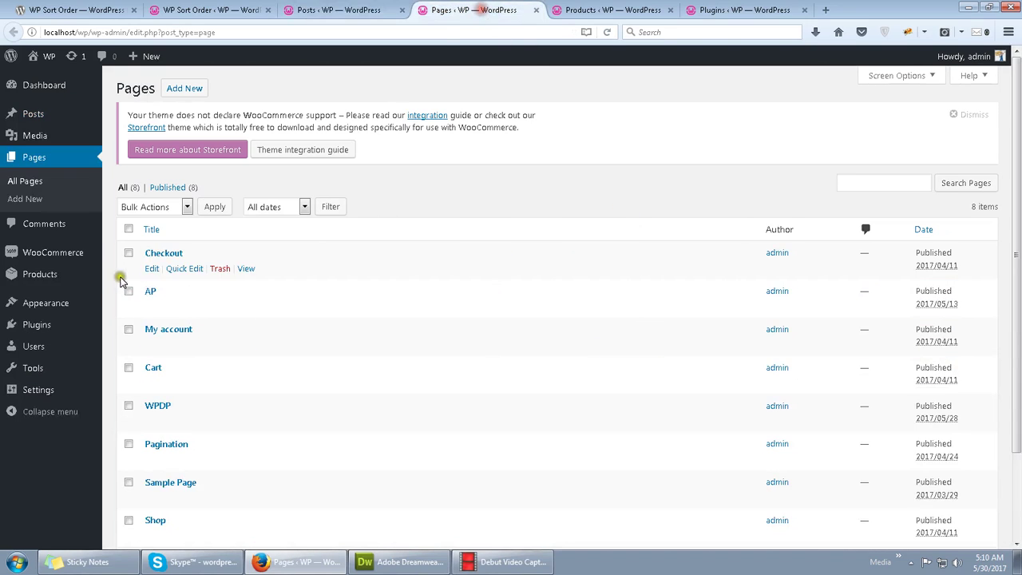
right_click(131, 257)
left_click(233, 455)
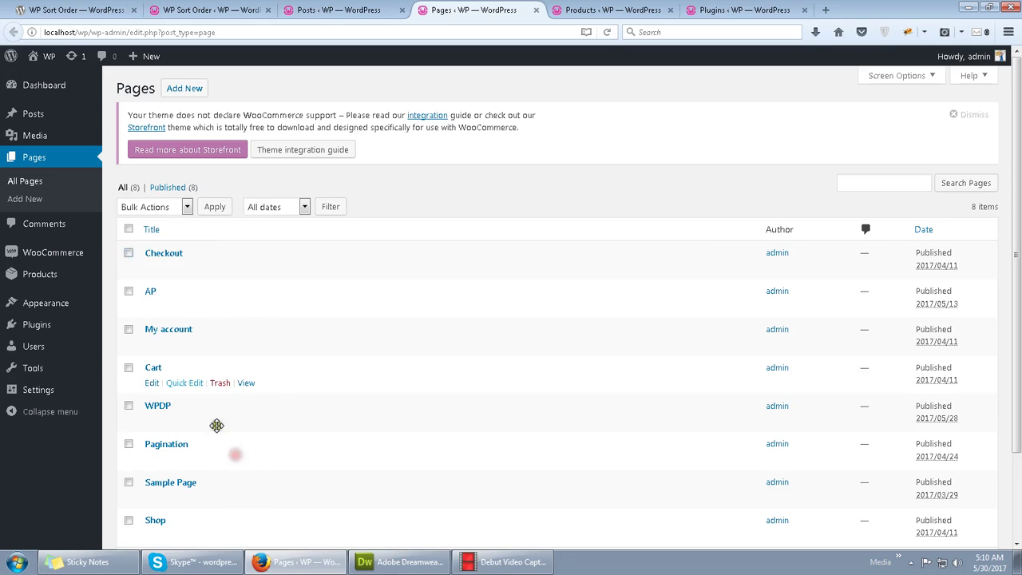
right_click(131, 257)
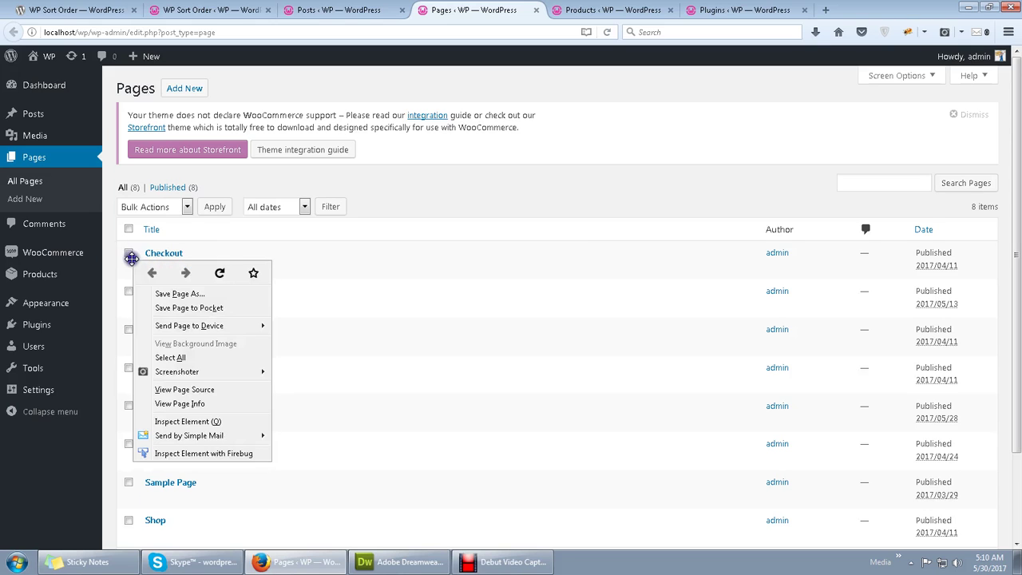
left_click(232, 453)
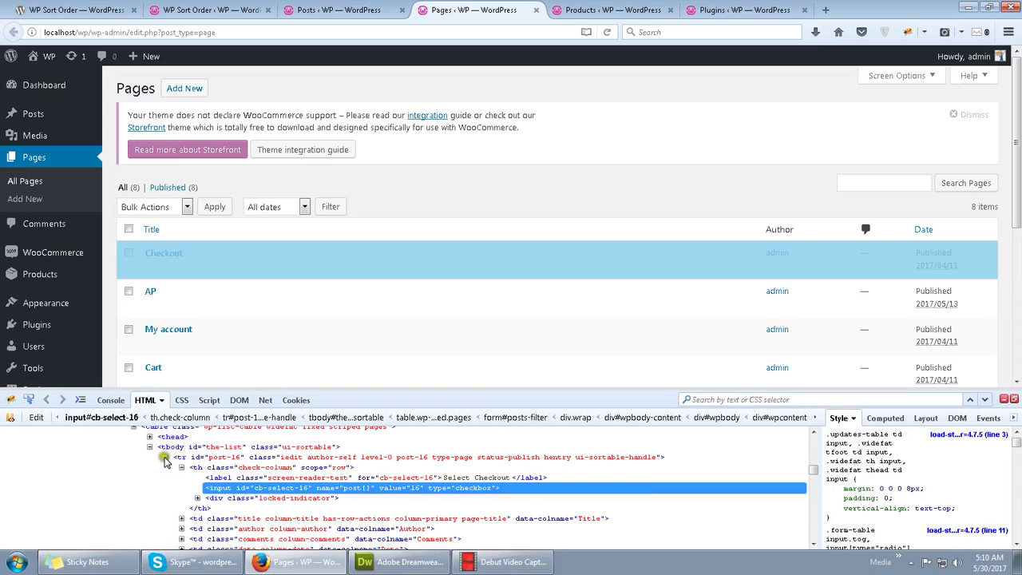
left_click(166, 457)
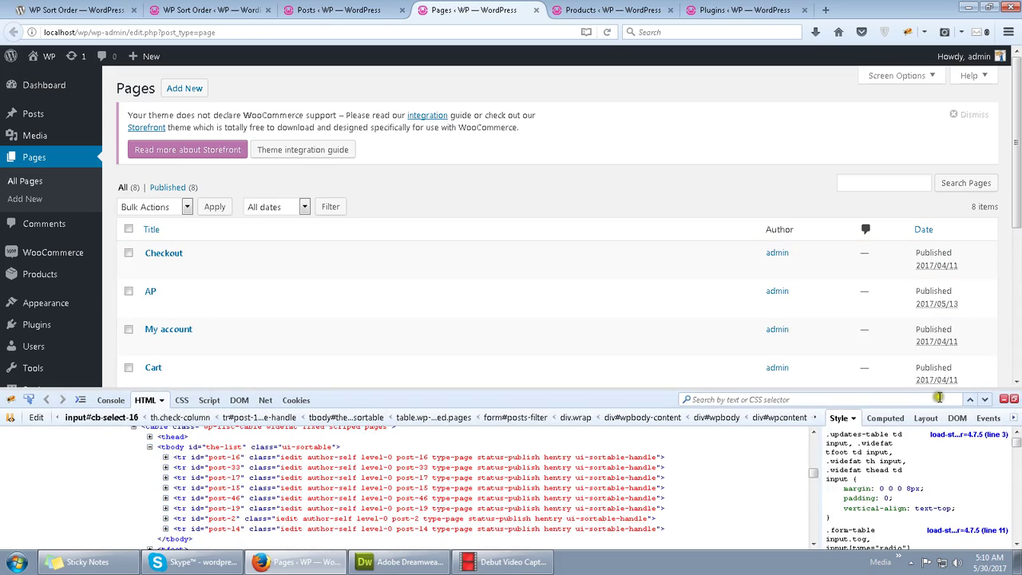
left_click(1005, 402)
left_click_drag(288, 451, 314, 284)
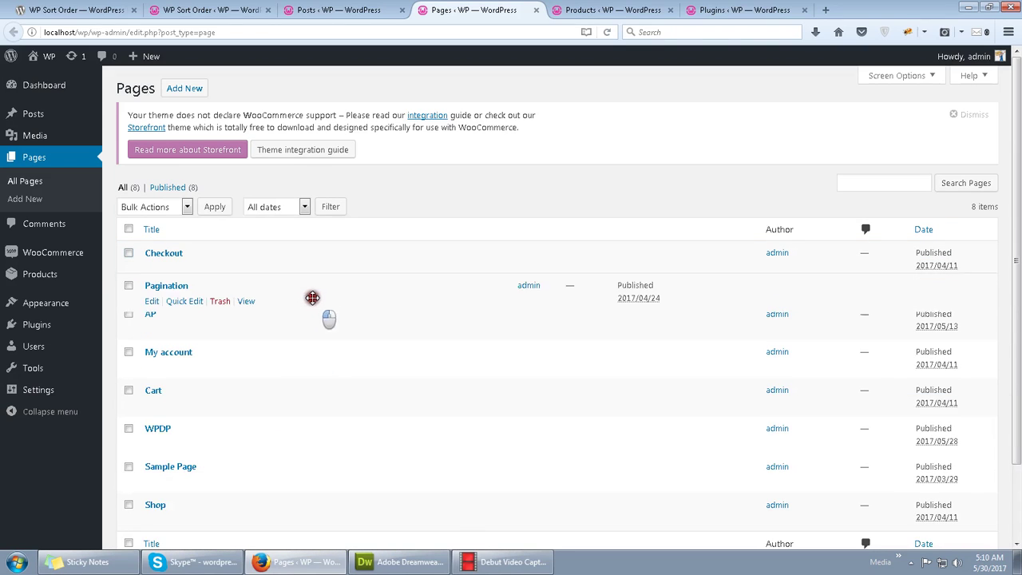
left_click_drag(384, 447, 384, 337)
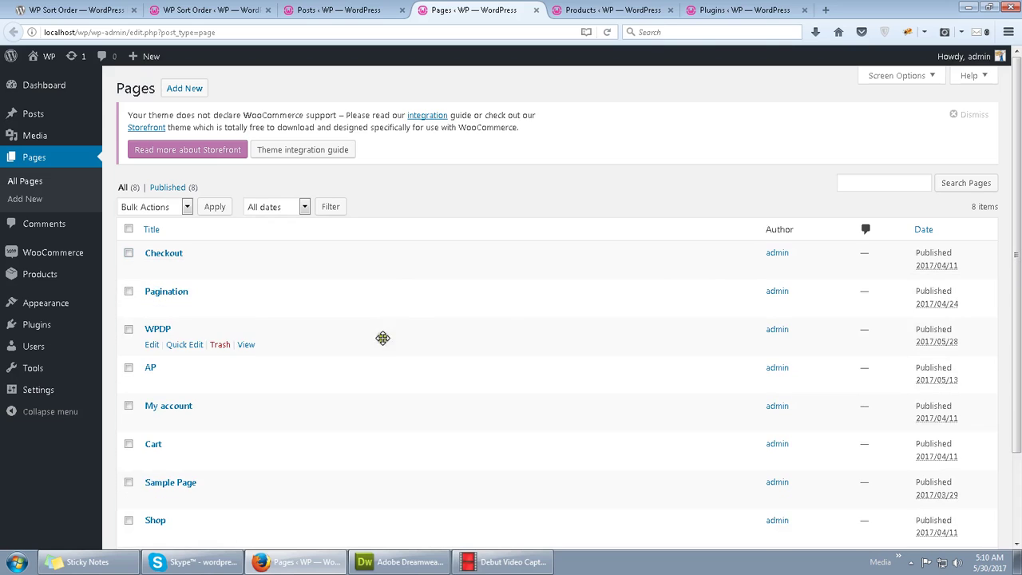
left_click(633, 11)
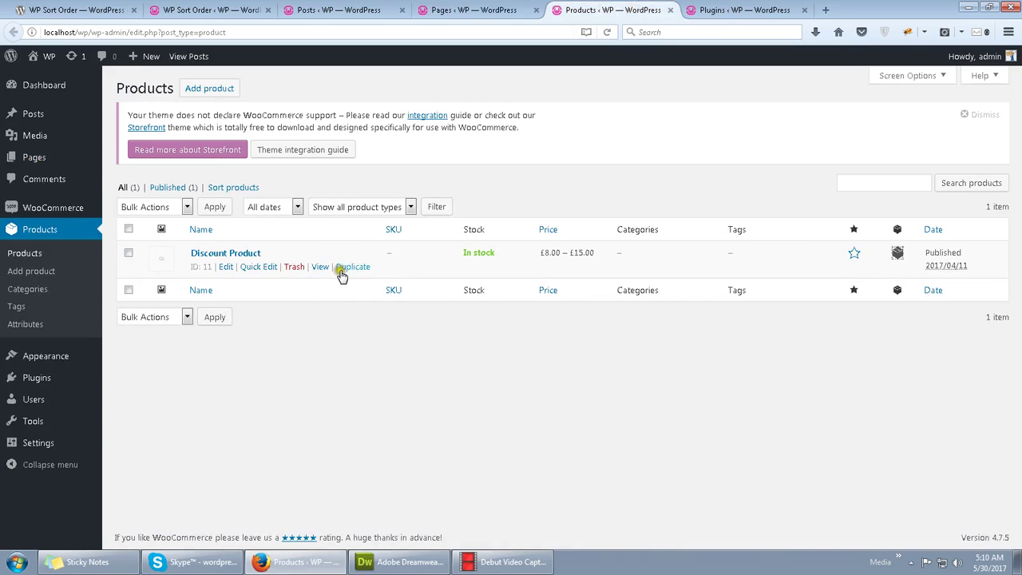
Revisit the WP Sort Order settings and scroll through them.
left_click(205, 10)
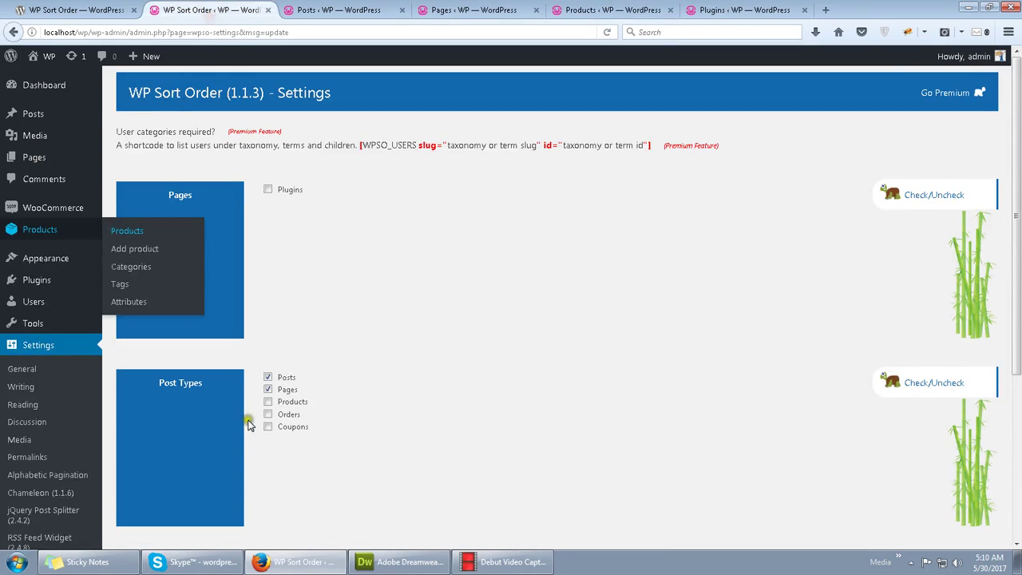
left_click(270, 403)
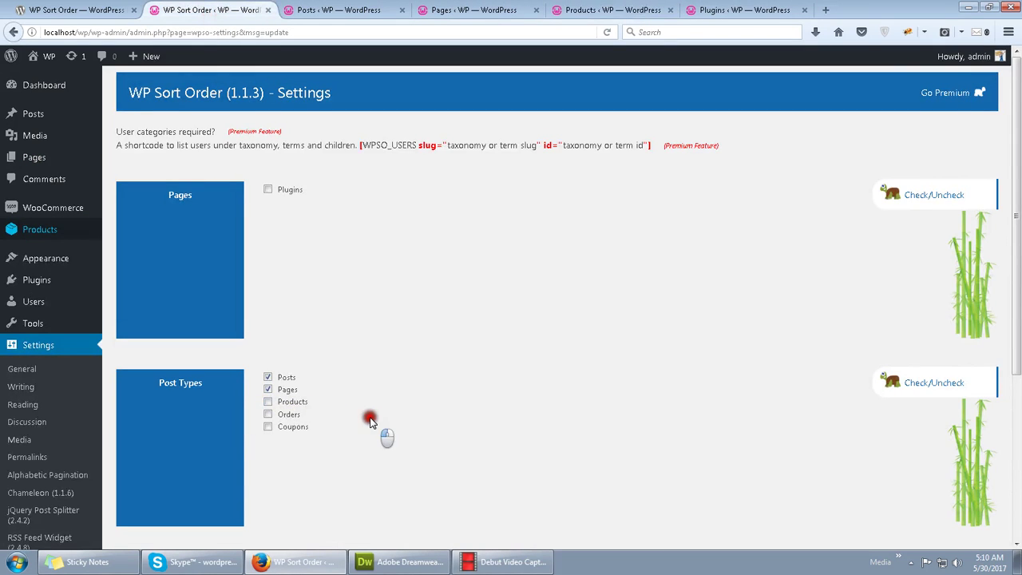
scroll(370, 419, "down", 1)
scroll(336, 367, "down", 3)
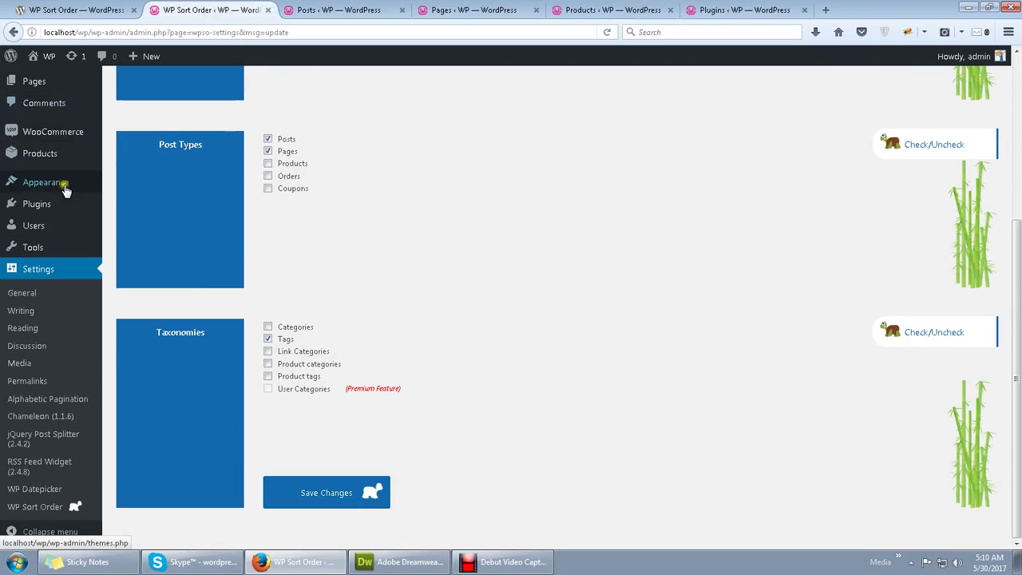
scroll(66, 188, "up", 3)
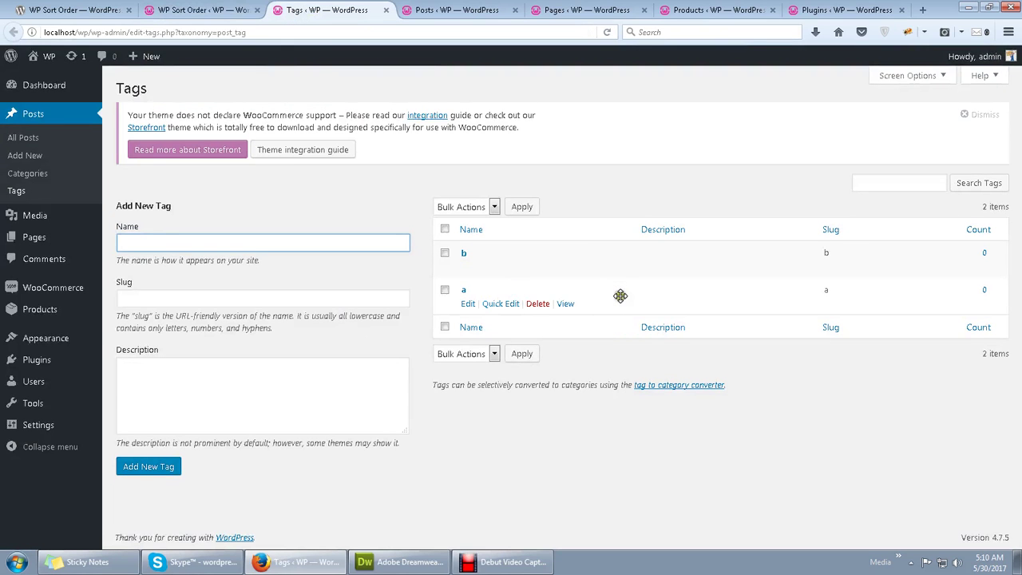
Drag tag a above b, then move b back to the top of the Tags list.
left_click_drag(620, 295, 621, 267)
left_click_drag(662, 292, 664, 233)
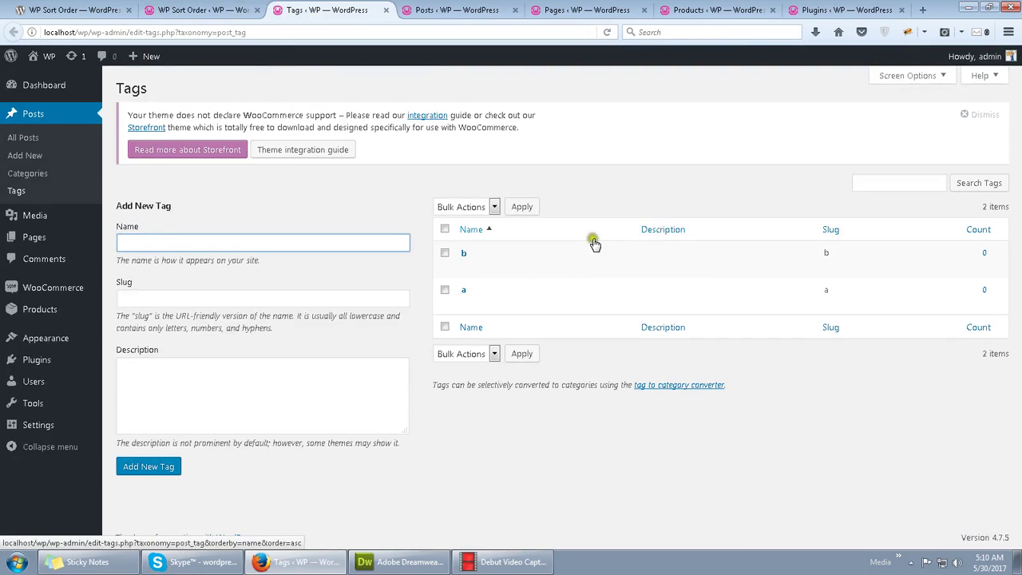
left_click(847, 9)
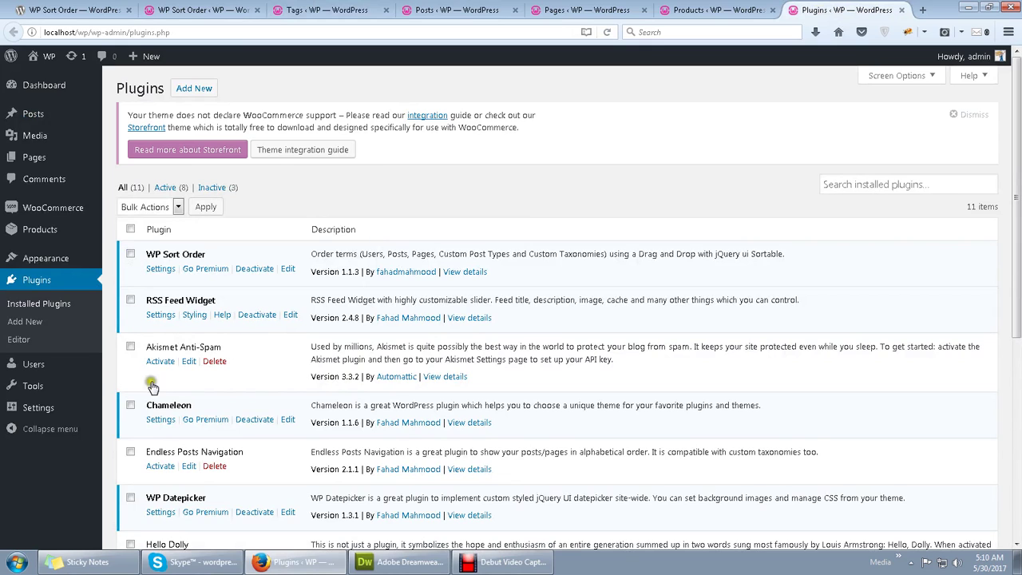
Reload the installed plugins list after a quick look at the settings.
left_click(192, 12)
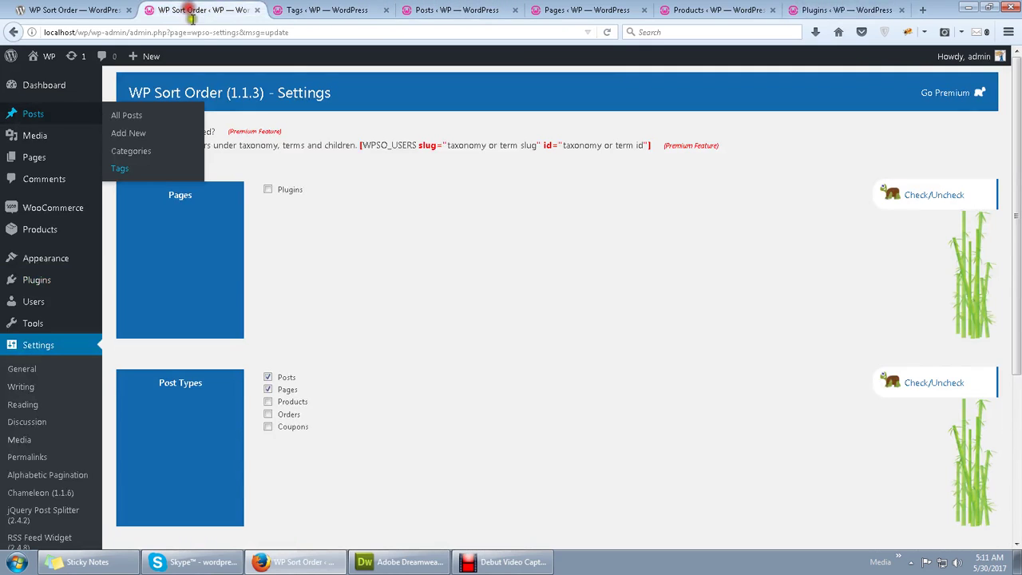
scroll(328, 296, "down", 5)
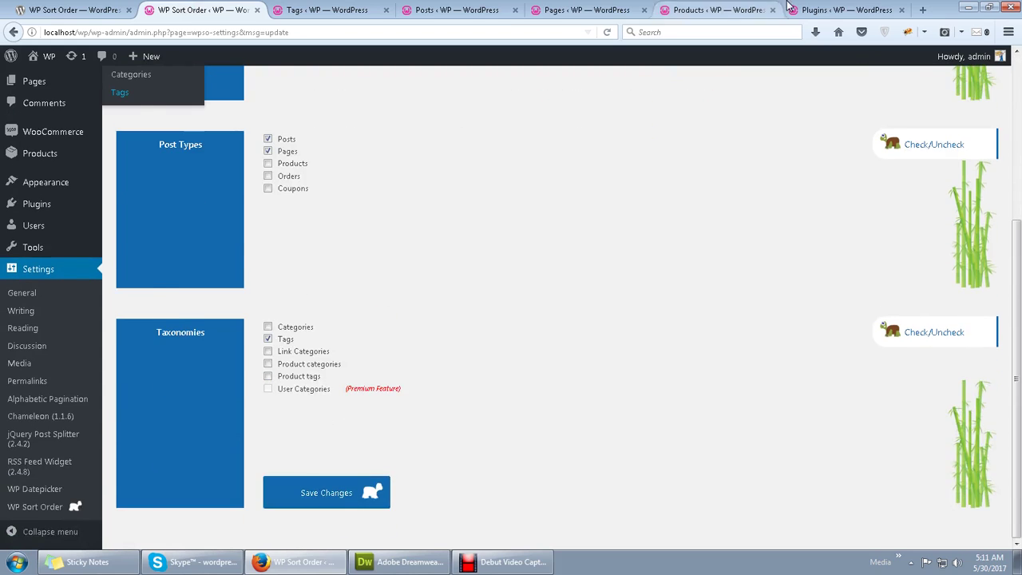
left_click(847, 9)
left_click(607, 32)
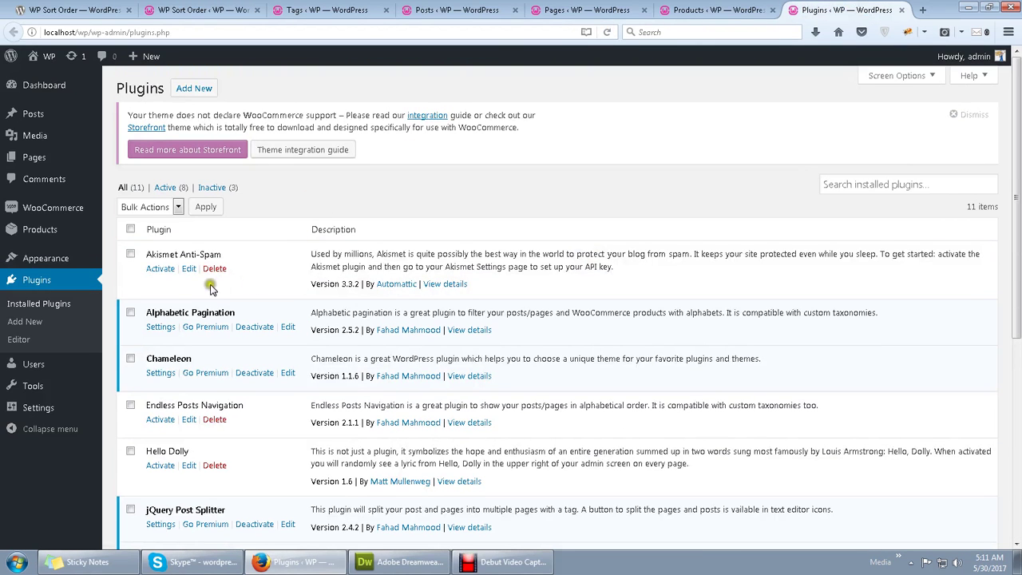
Inspect the Akismet row markup and pick out slugs like woocommerce-discounts-plus and endless-posts-navigation.
right_click(131, 254)
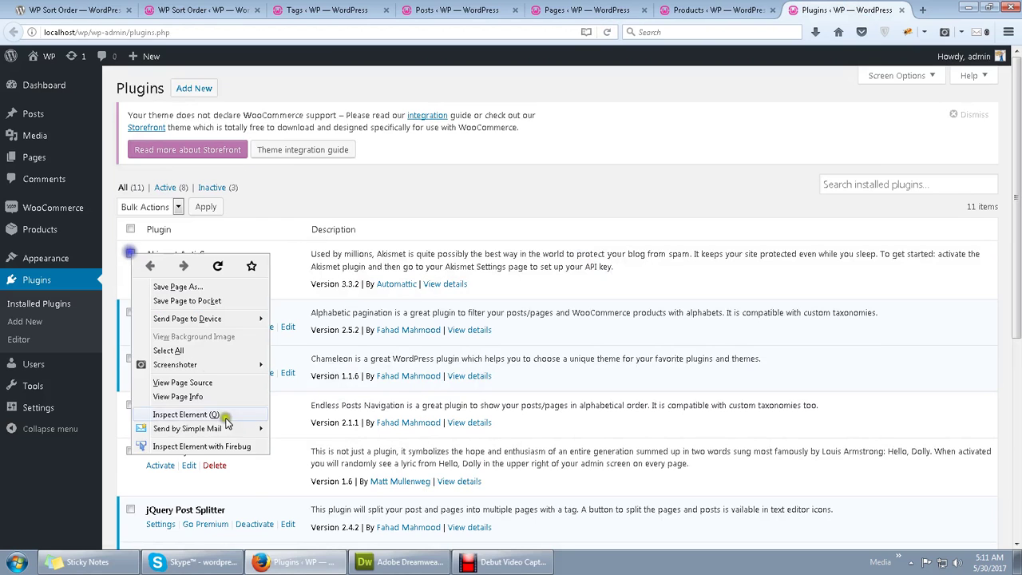
left_click(232, 445)
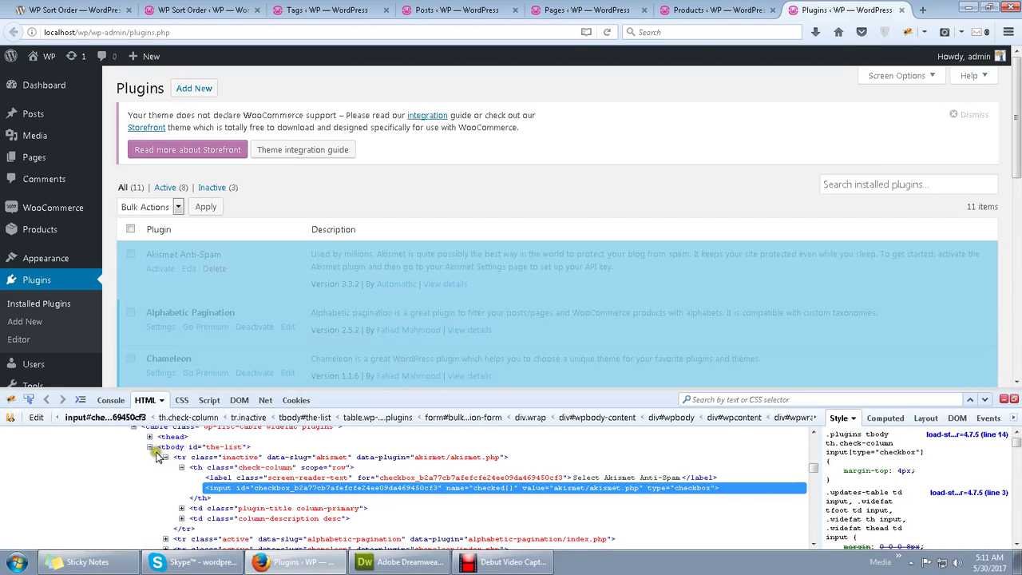
scroll(133, 484, "up", 2)
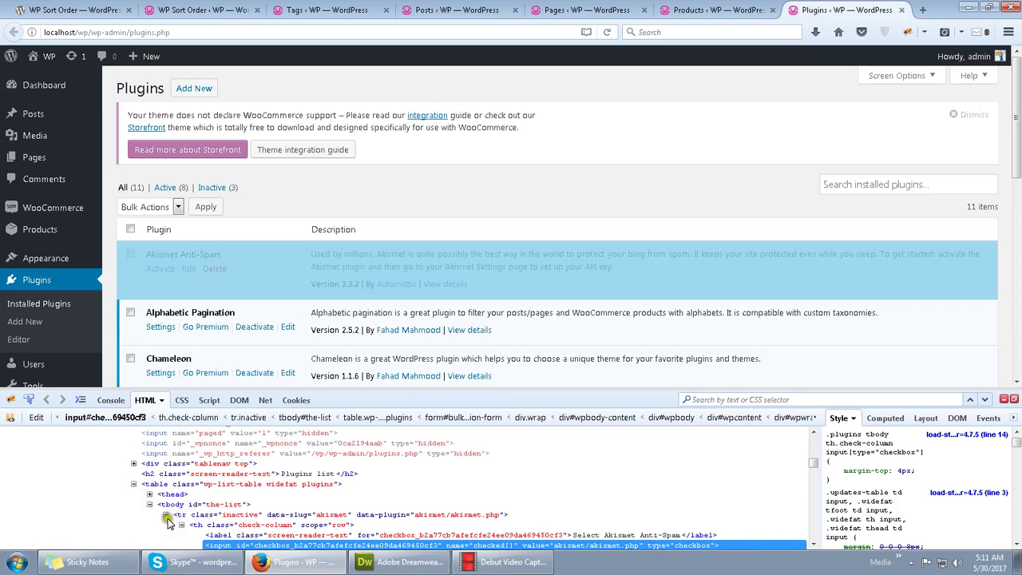
left_click(167, 517)
scroll(315, 461, "up", 2)
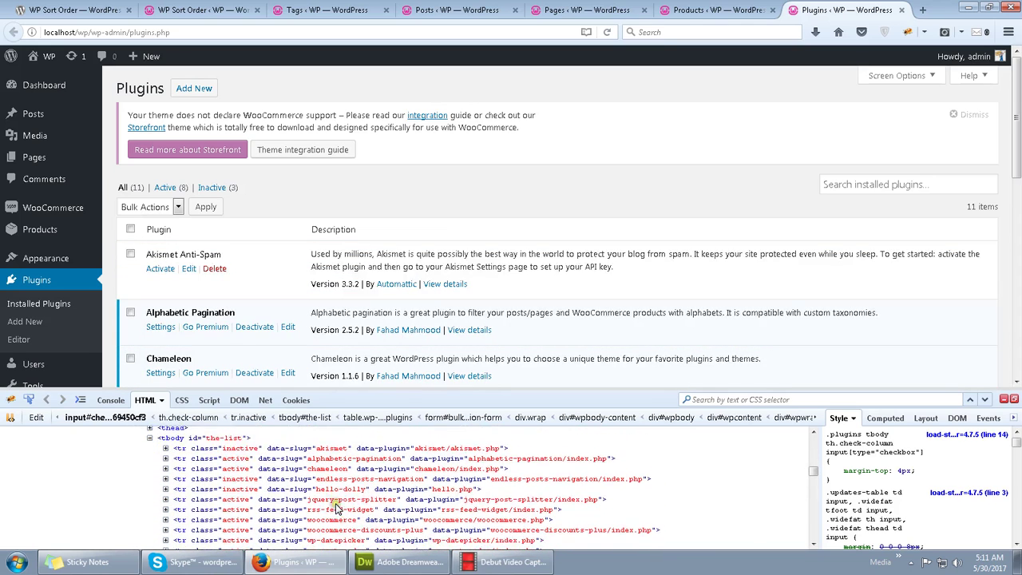
scroll(335, 503, "down", 2)
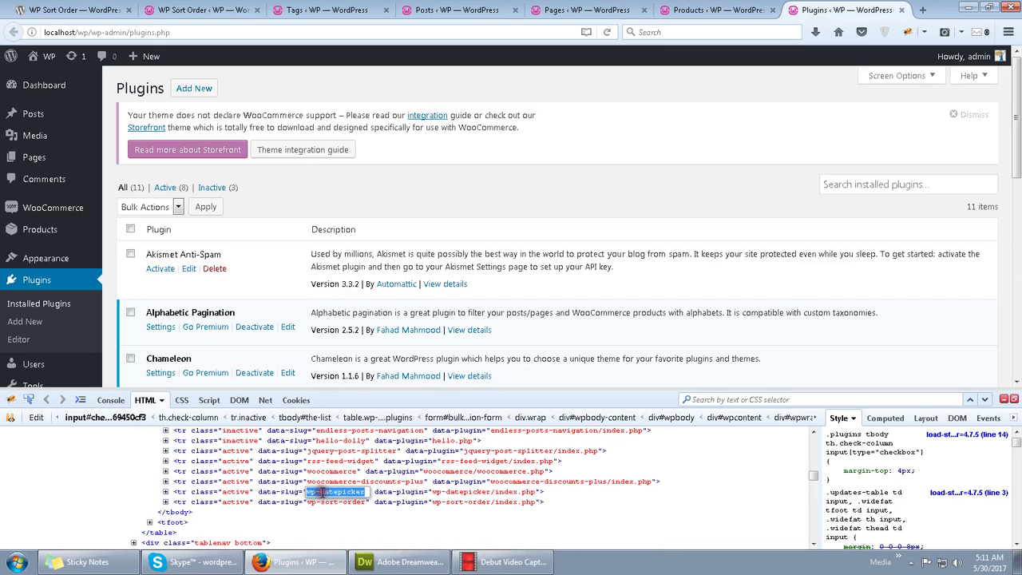
left_click(326, 482)
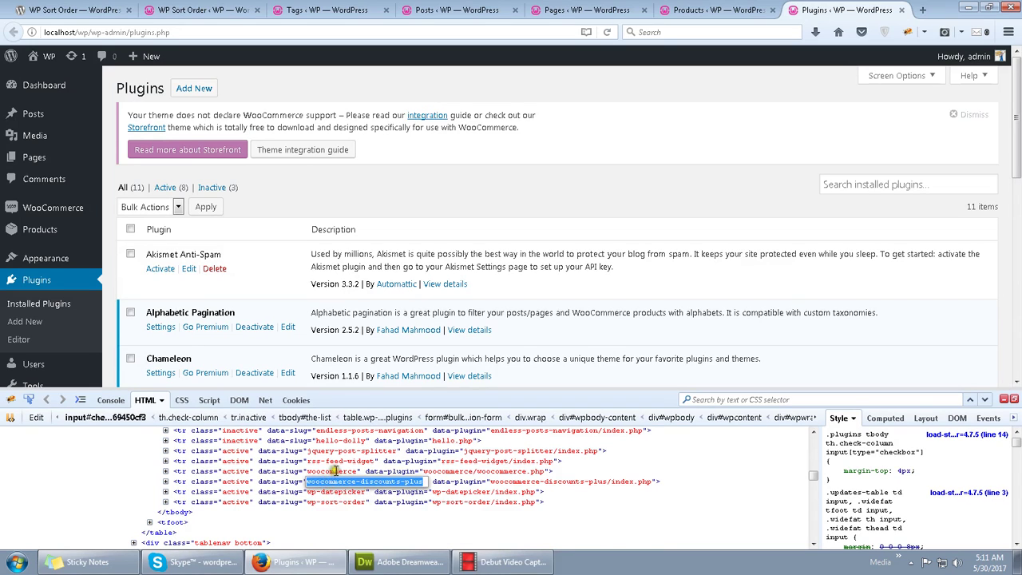
left_click(349, 440)
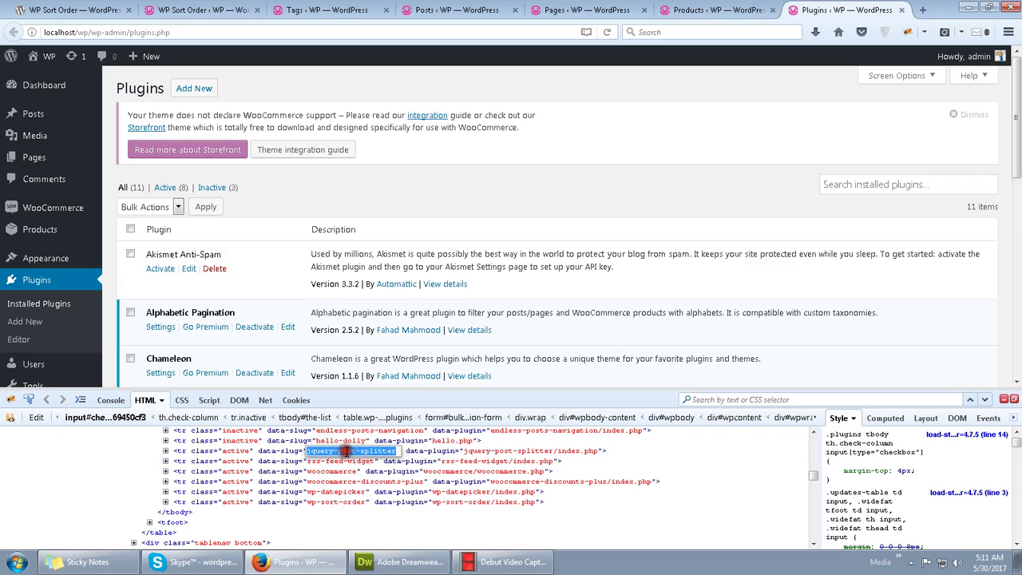
left_click(351, 431)
scroll(376, 463, "up", 2)
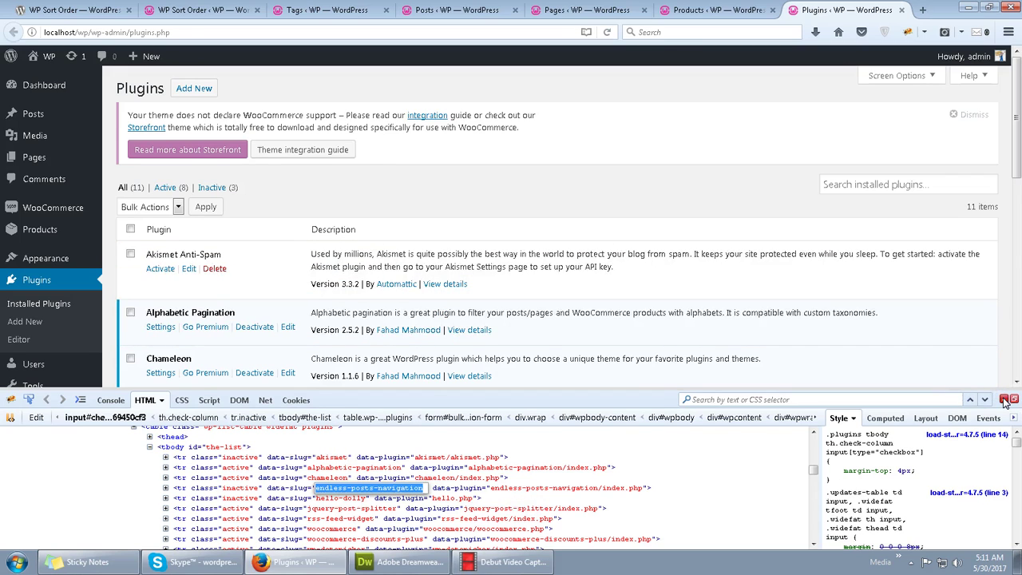
Close the markup inspector and scroll down the plugins list.
left_click(1004, 400)
scroll(230, 302, "down", 3)
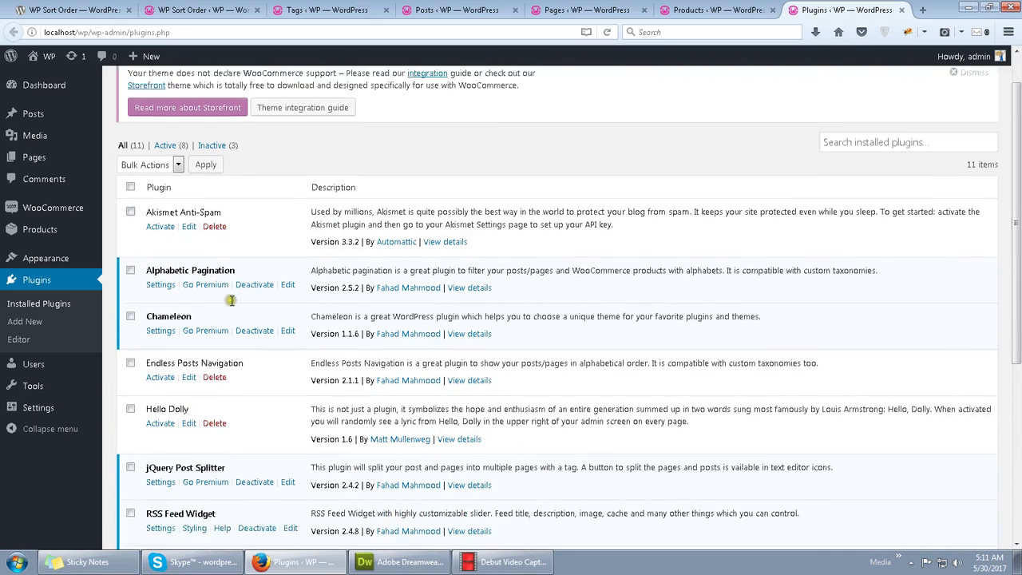
scroll(230, 302, "down", 2)
scroll(194, 319, "down", 3)
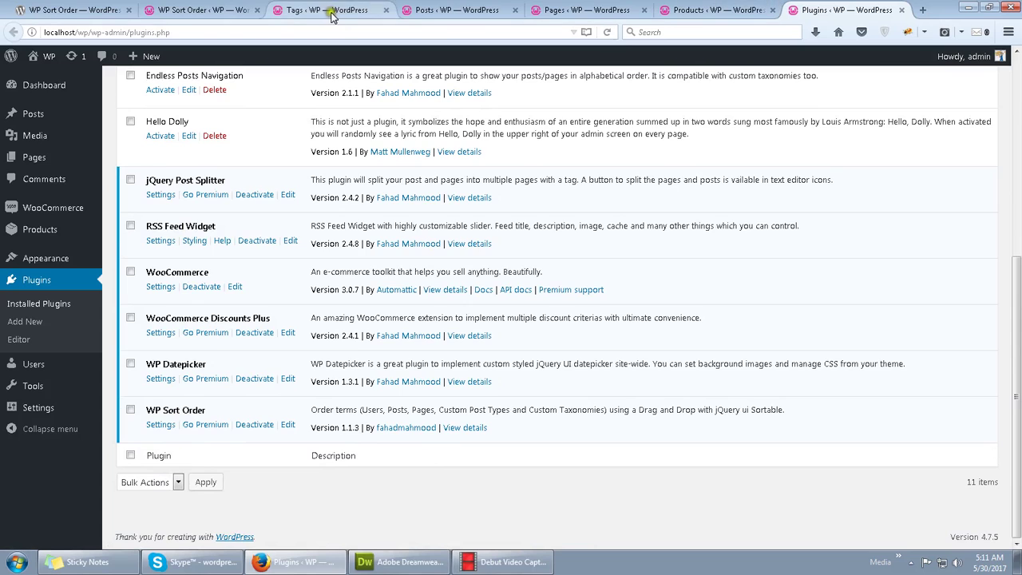
Enable sorting for Plugins in WP Sort Order, save, and reload the installed plugins page.
left_click(168, 10)
scroll(295, 206, "up", 5)
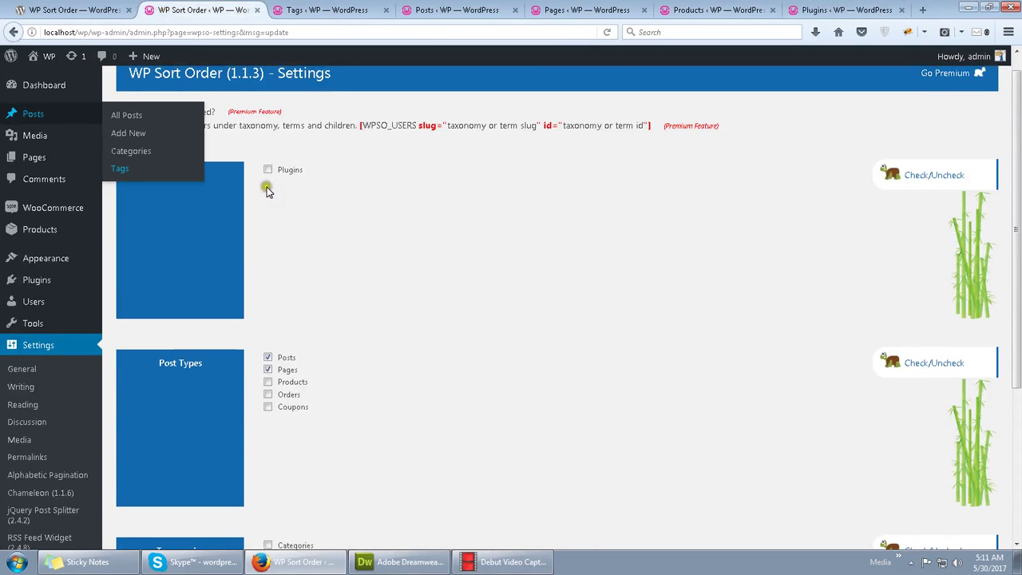
left_click(268, 168)
scroll(285, 192, "down", 5)
left_click(335, 508)
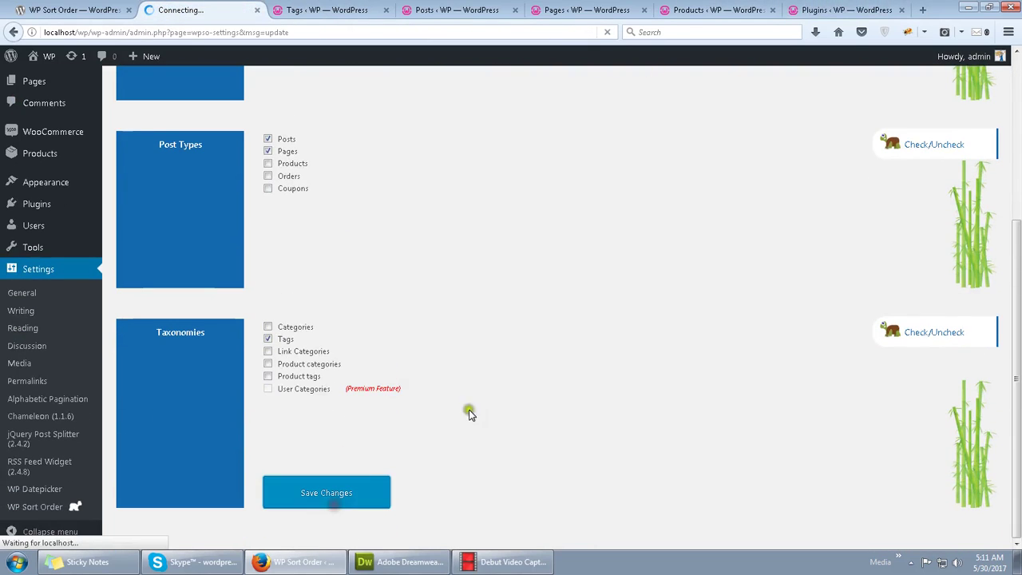
left_click(846, 10)
left_click(604, 32)
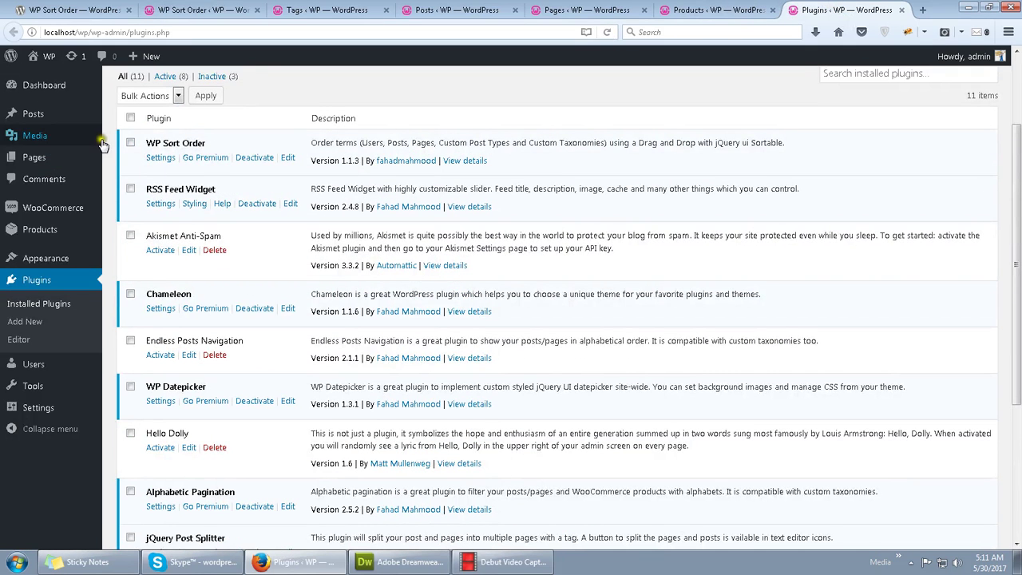
Open and dismiss the context menu on the WP Sort Order row twice.
right_click(130, 149)
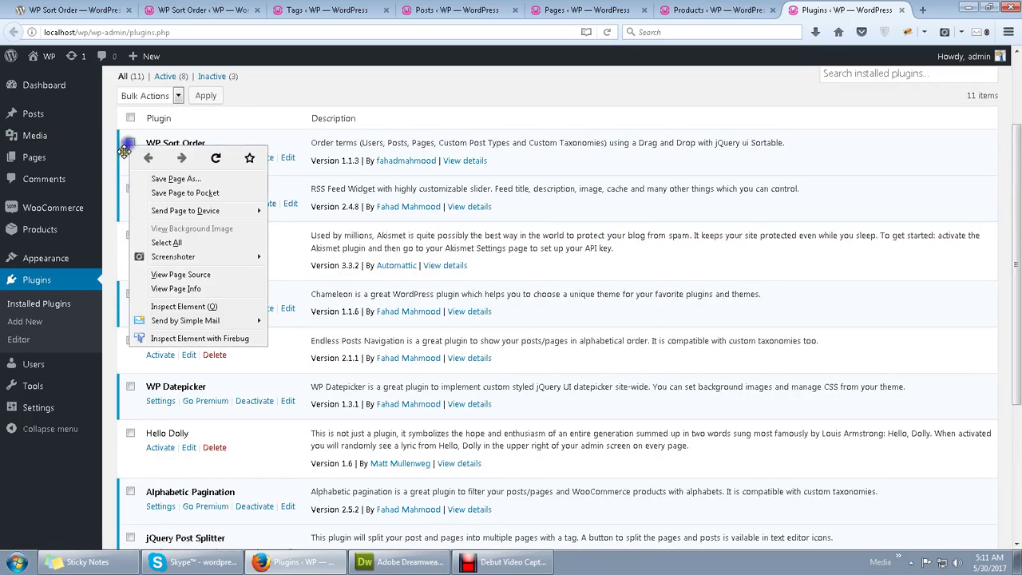
left_click(851, 171)
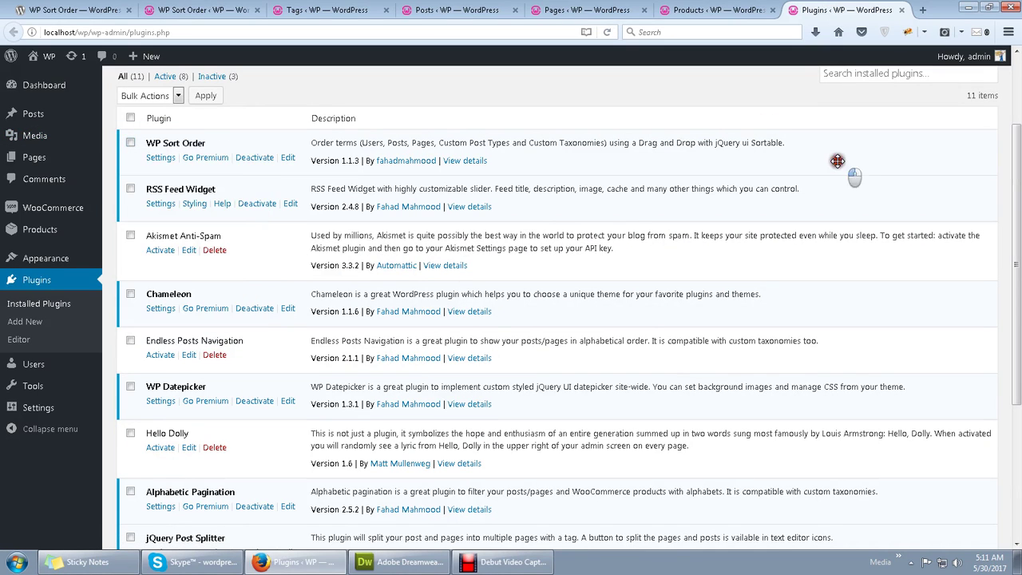
right_click(130, 145)
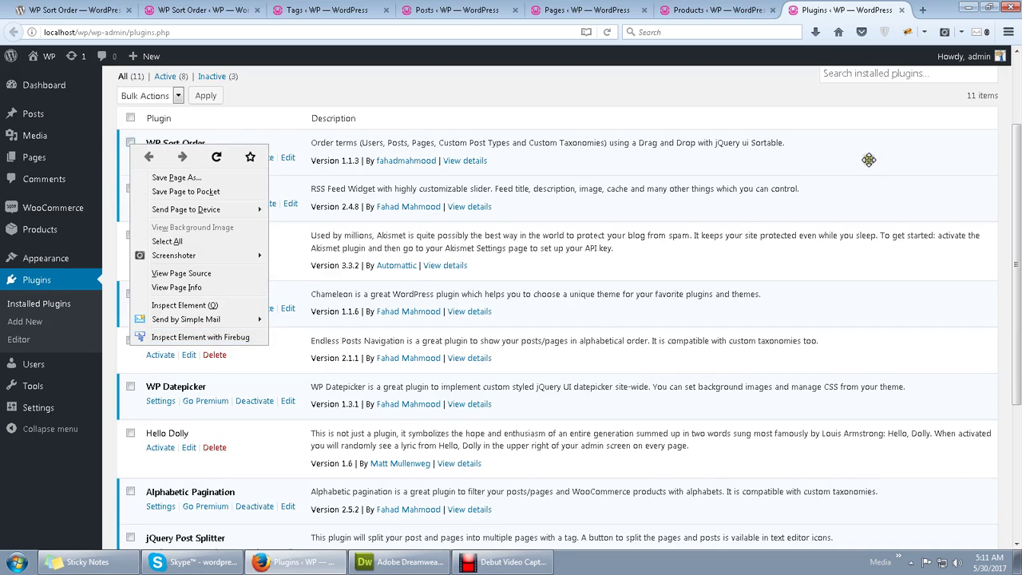
left_click(861, 158)
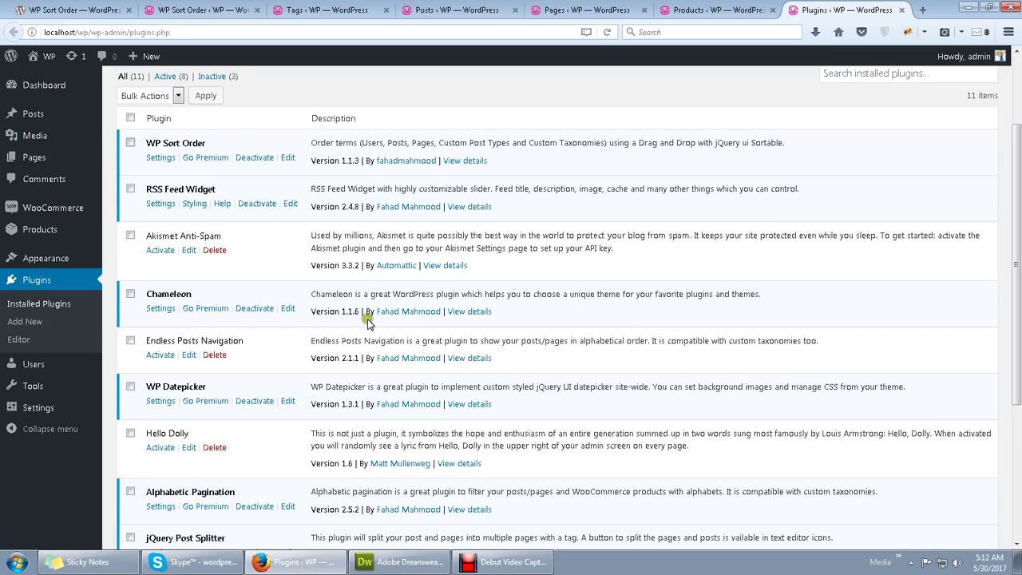
Drag Endless Posts Navigation below Alphabetic Pagination, WooCommerce under WP Datepicker, Chameleon above Akismet.
left_click_drag(511, 361, 549, 215)
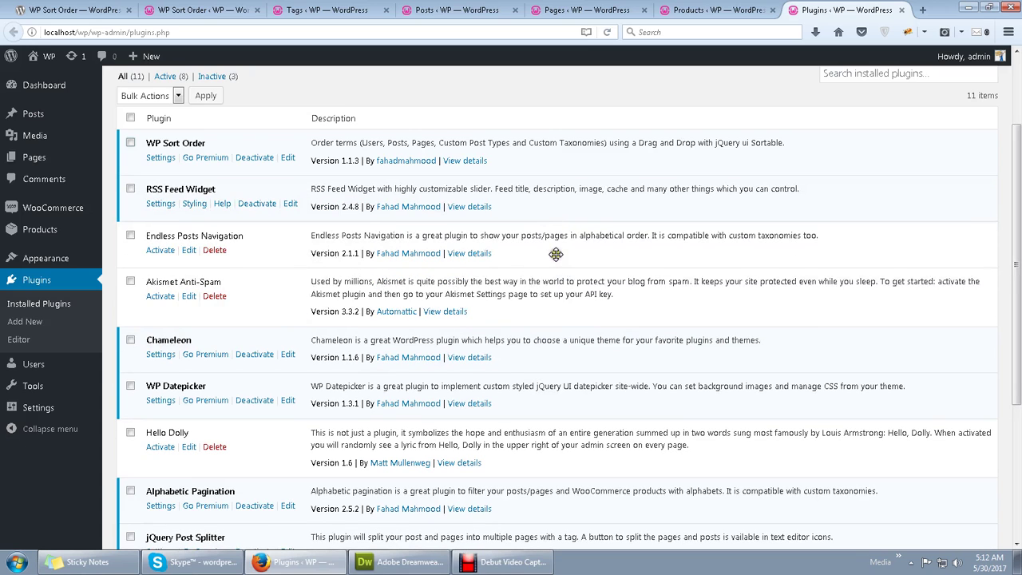
left_click_drag(555, 254, 540, 485)
scroll(497, 386, "down", 5)
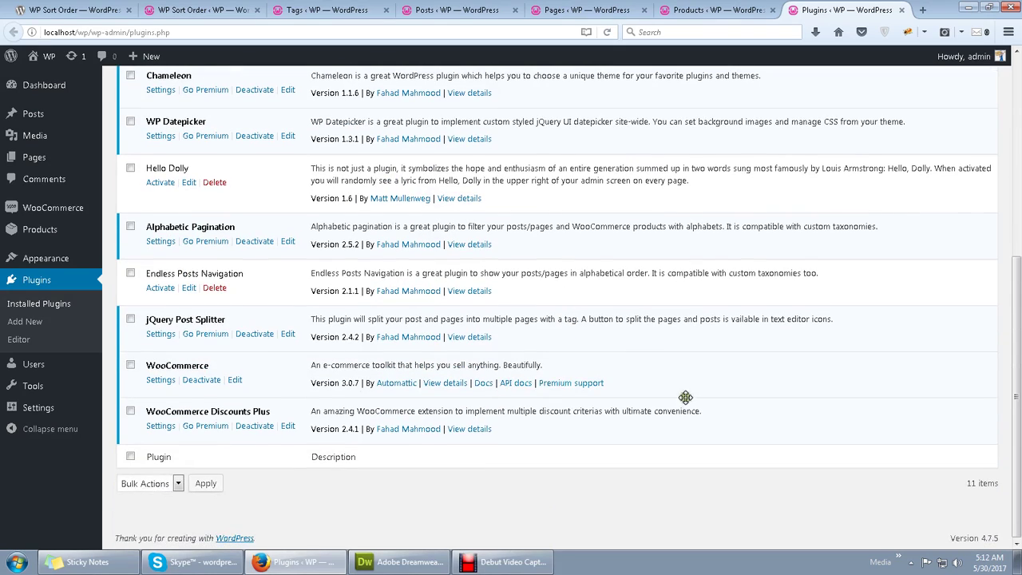
left_click_drag(685, 397, 715, 190)
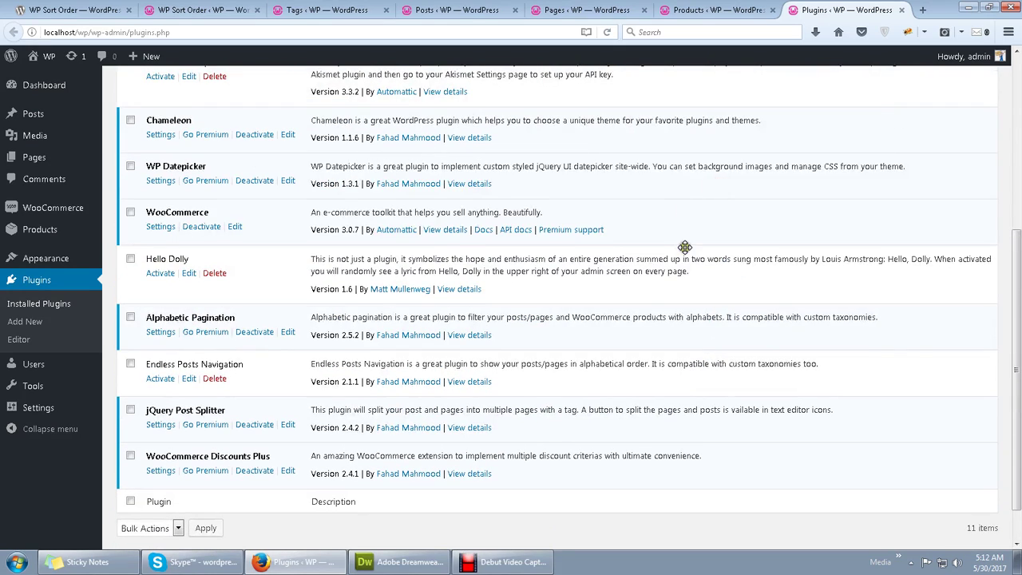
scroll(685, 246, "up", 3)
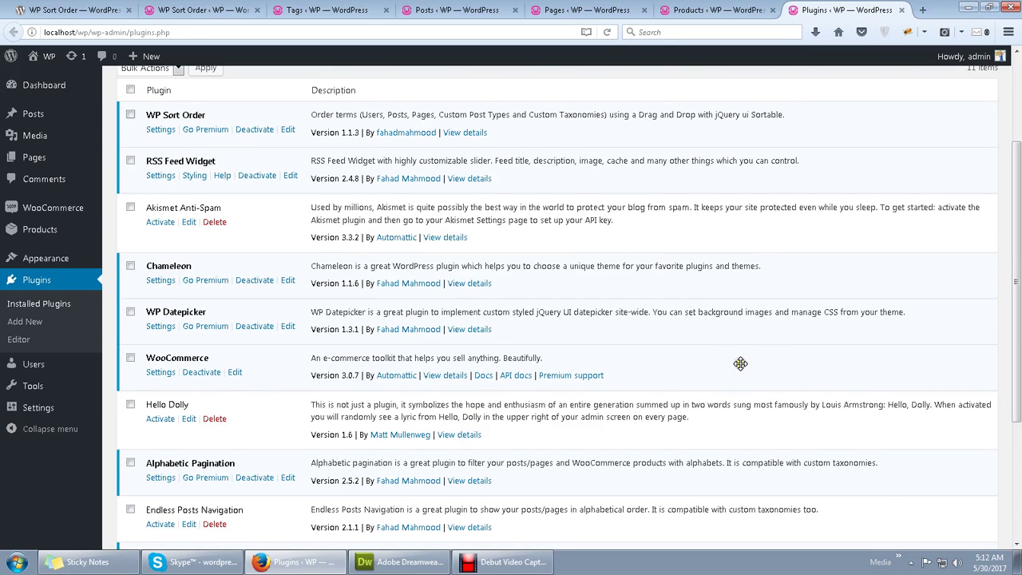
left_click_drag(714, 290, 716, 267)
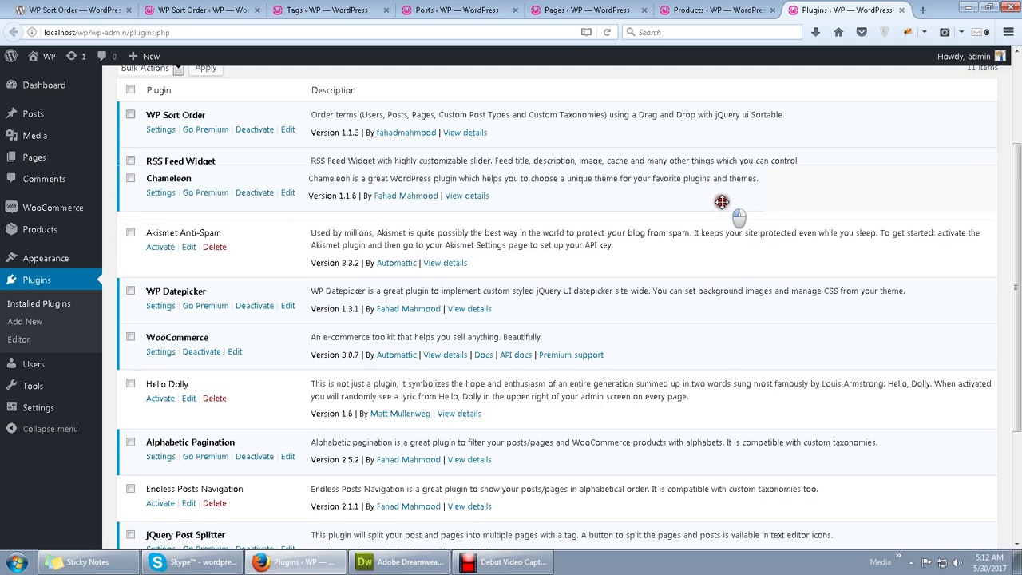
Move Akismet and Hello Dolly down, and jQuery Post Splitter and WooCommerce Discounts Plus up.
left_click_drag(709, 387, 721, 265)
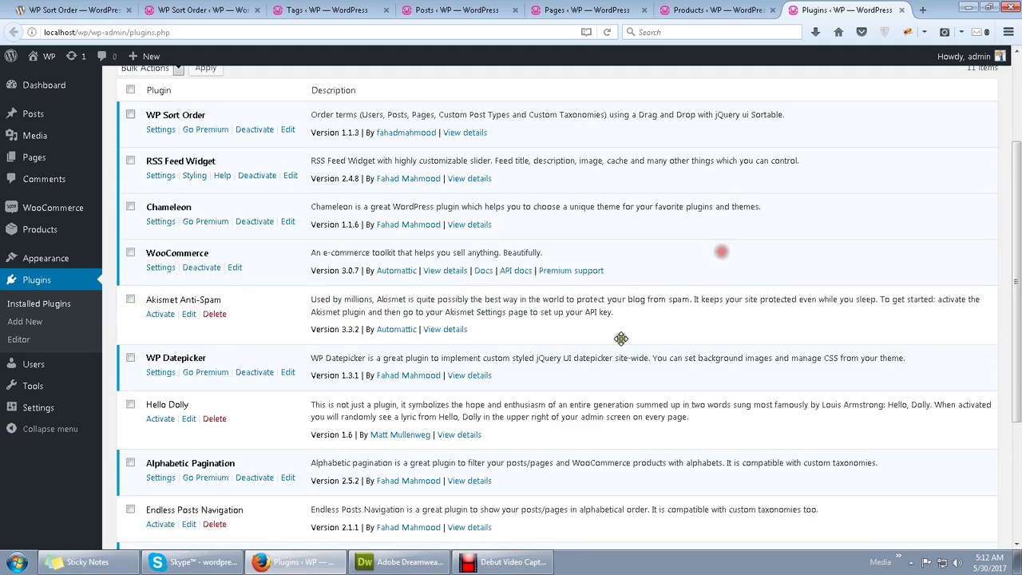
scroll(559, 180, "down", 3)
left_click_drag(566, 172, 556, 305)
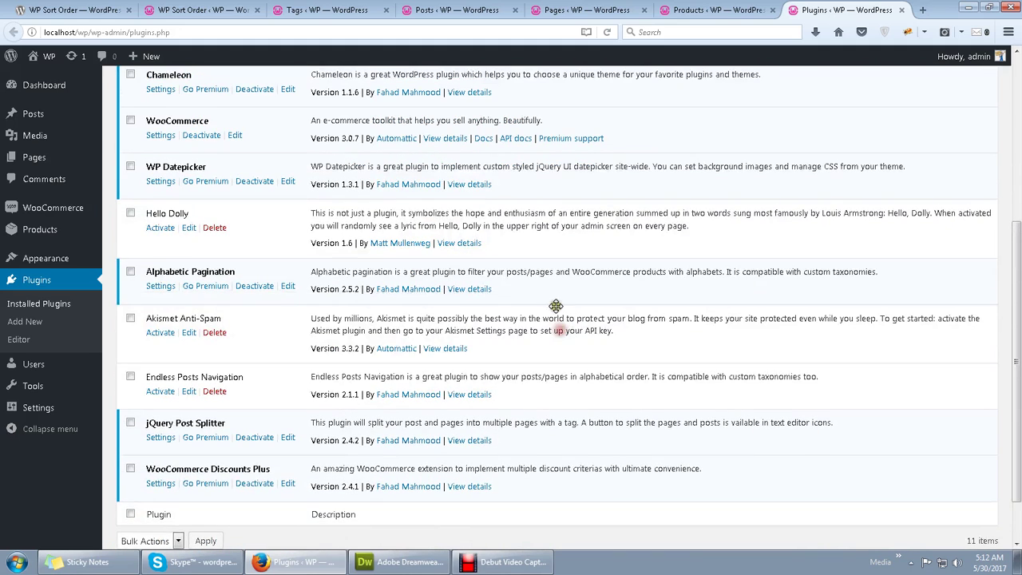
left_click_drag(353, 231, 361, 403)
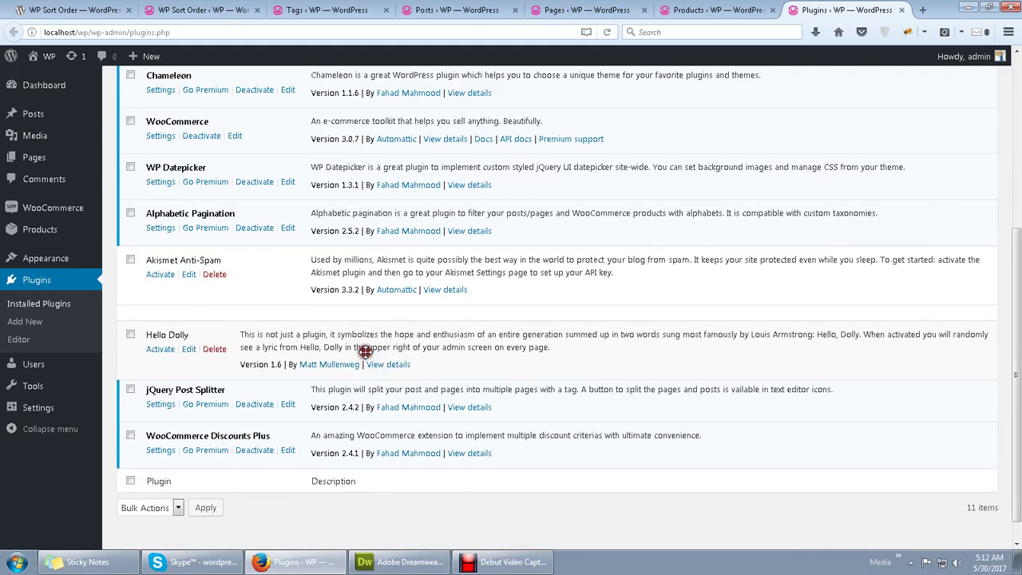
left_click_drag(569, 441, 584, 212)
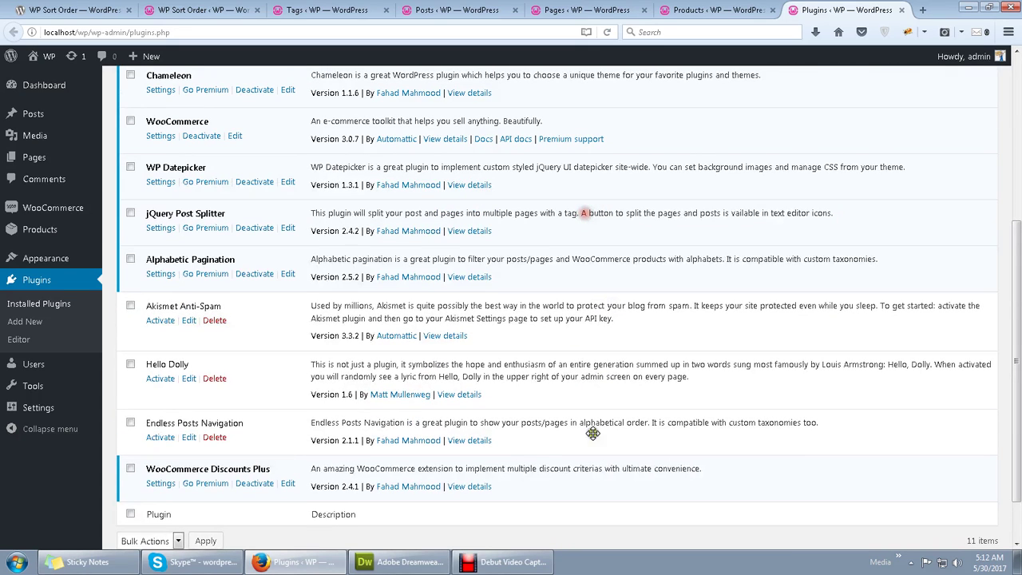
left_click_drag(586, 484, 668, 292)
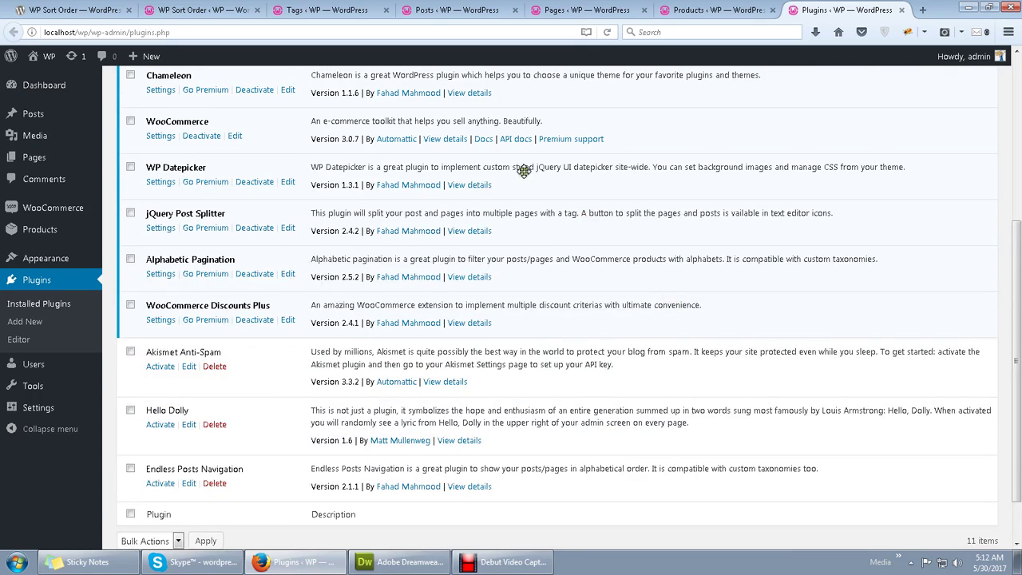
scroll(520, 188, "up", 3)
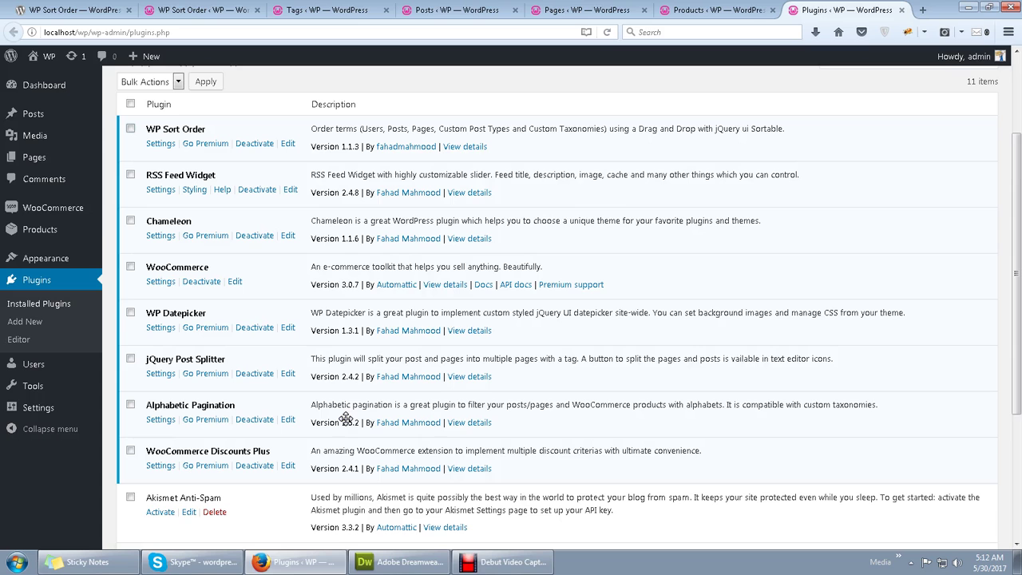
scroll(346, 418, "up", 3)
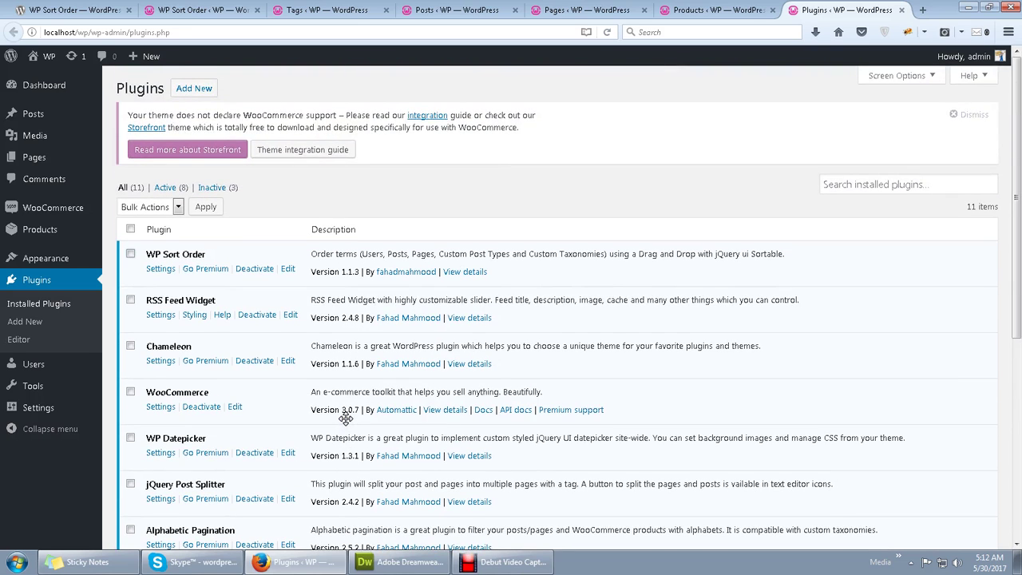